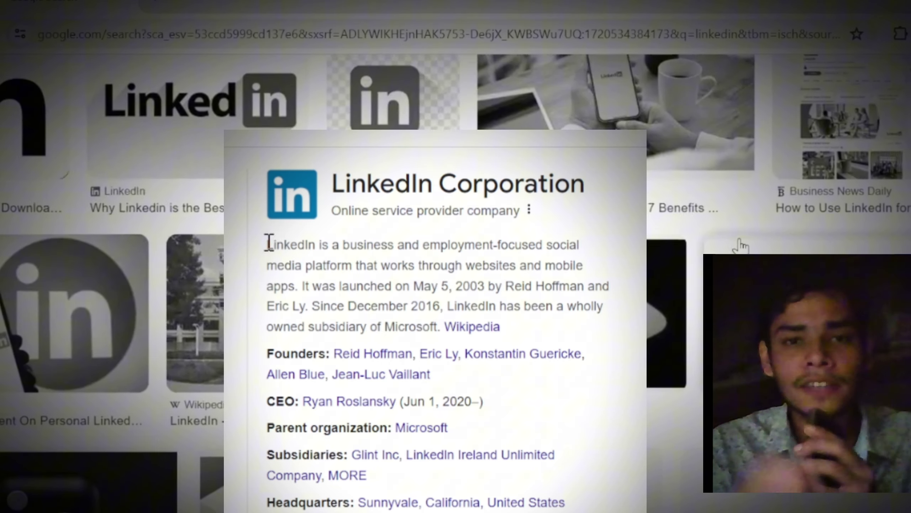
left_click_drag(268, 242, 531, 334)
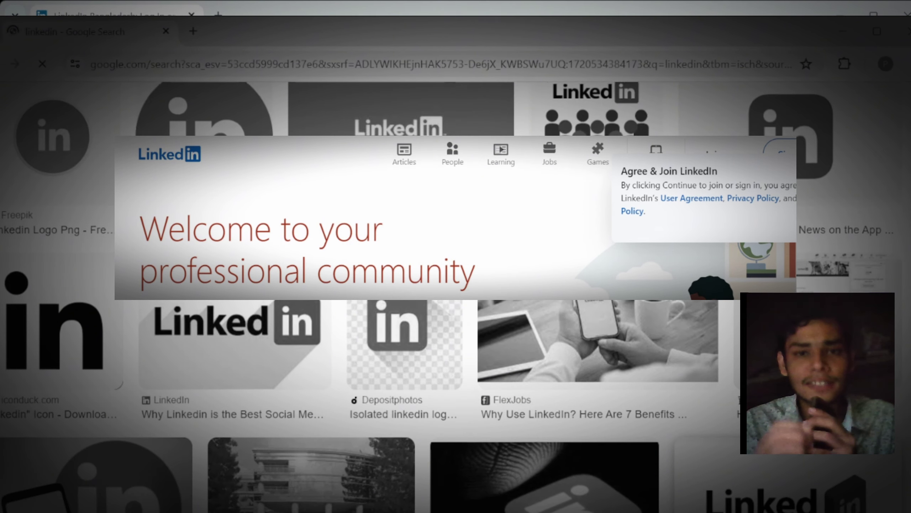
scroll(451, 214, "up", 6)
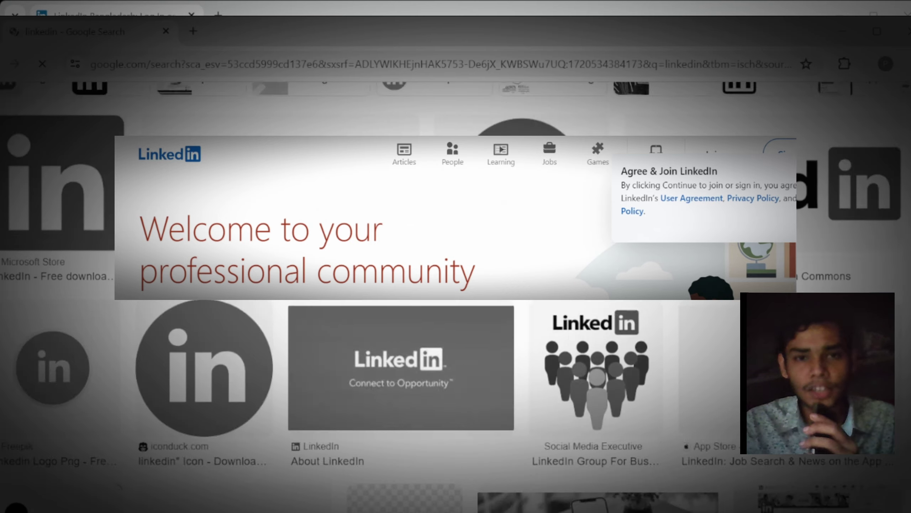
scroll(703, 251, "up", 3)
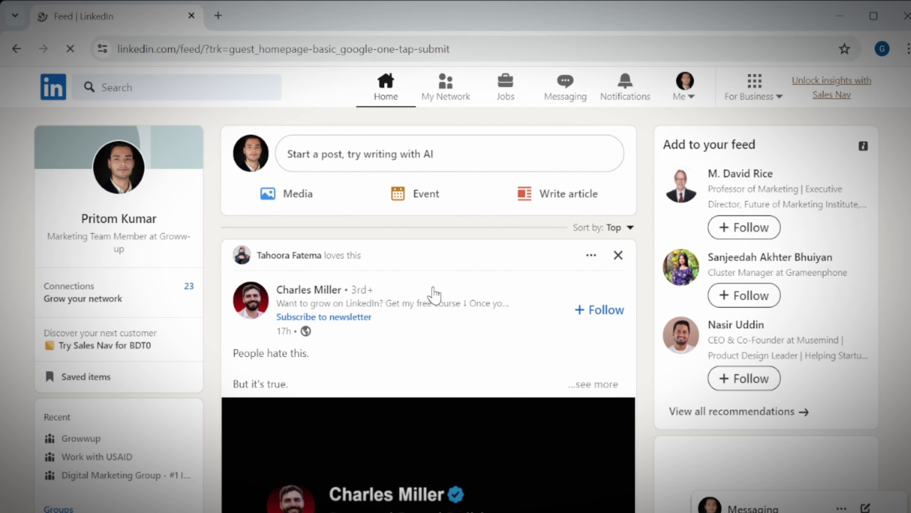
Search LinkedIn for data analyst using the recent search suggestion.
left_click(211, 81)
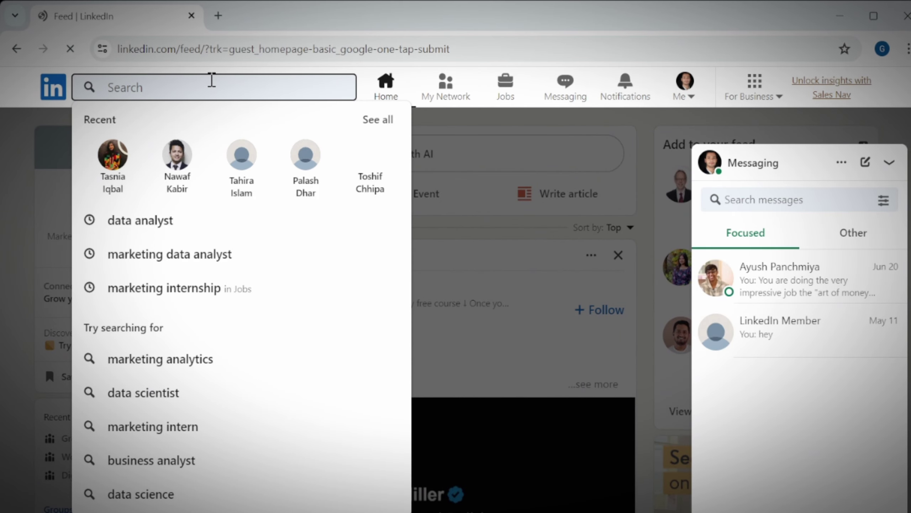
type("dani")
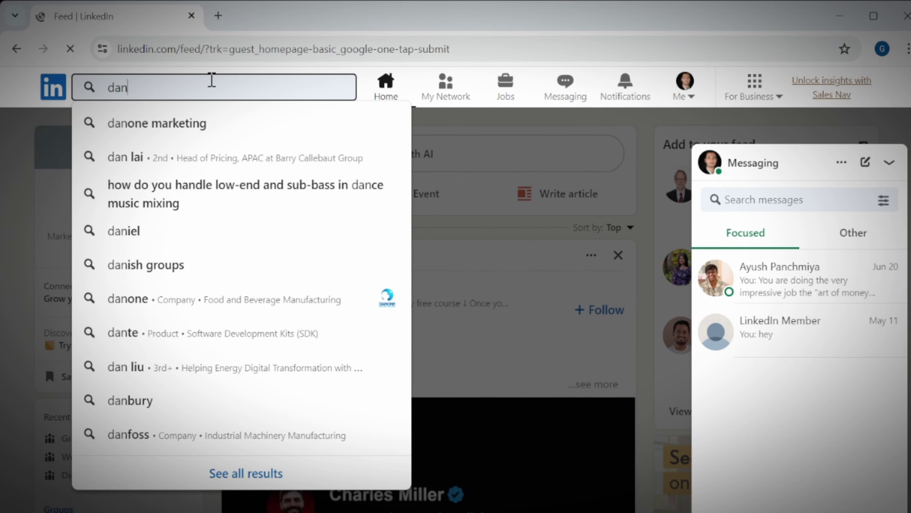
key("BackSpace")
key("BackSpace")
type("ta")
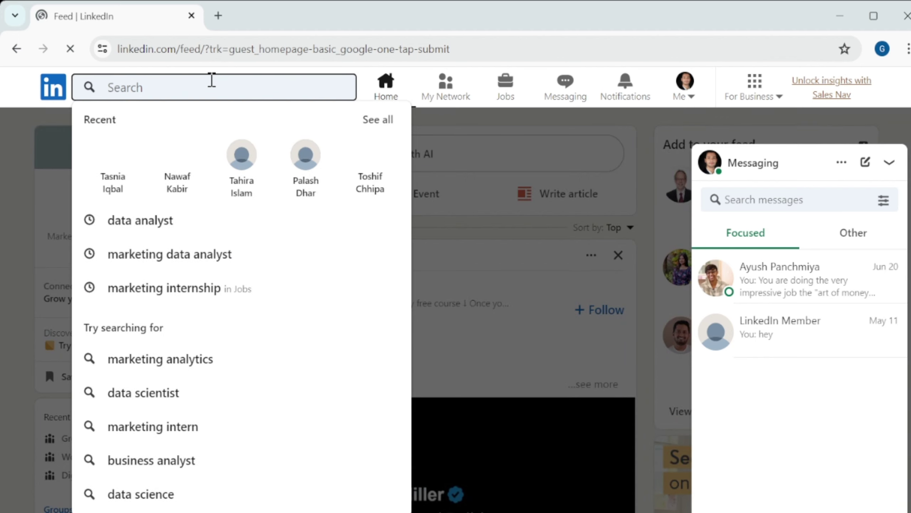
type("dan")
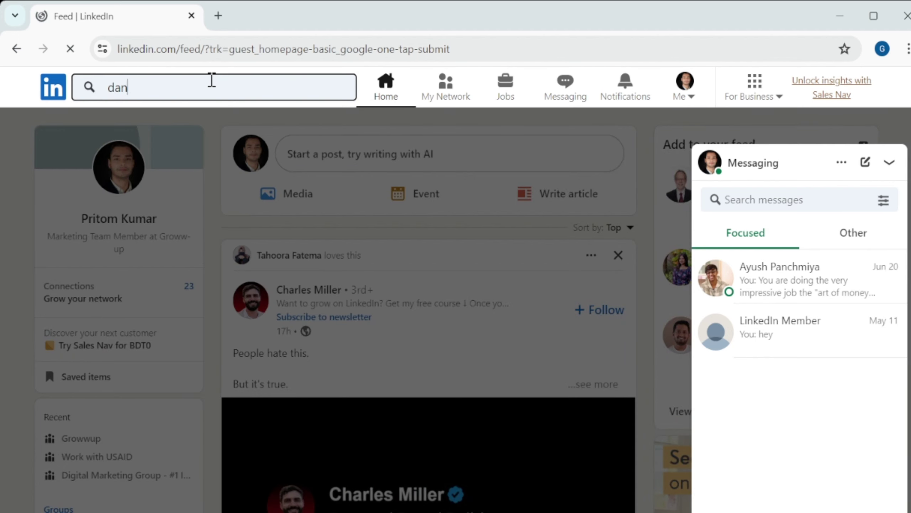
key("BackSpace")
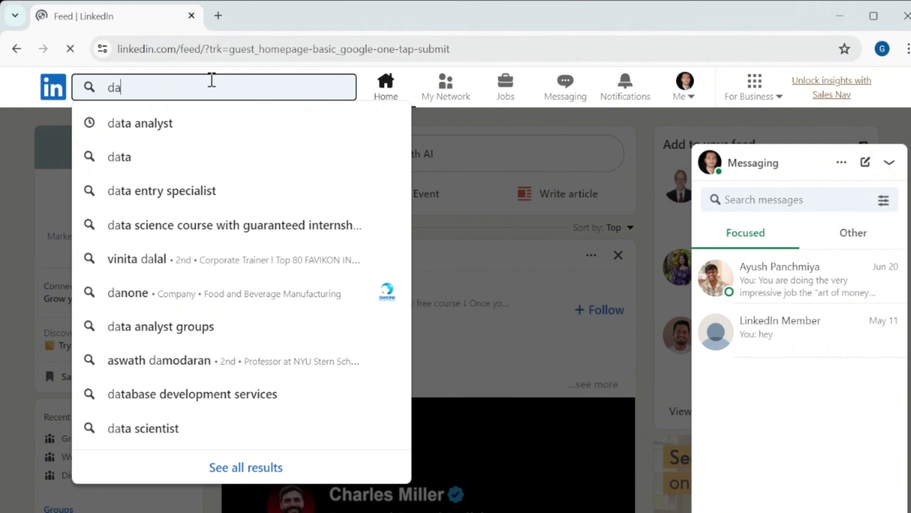
type("ta")
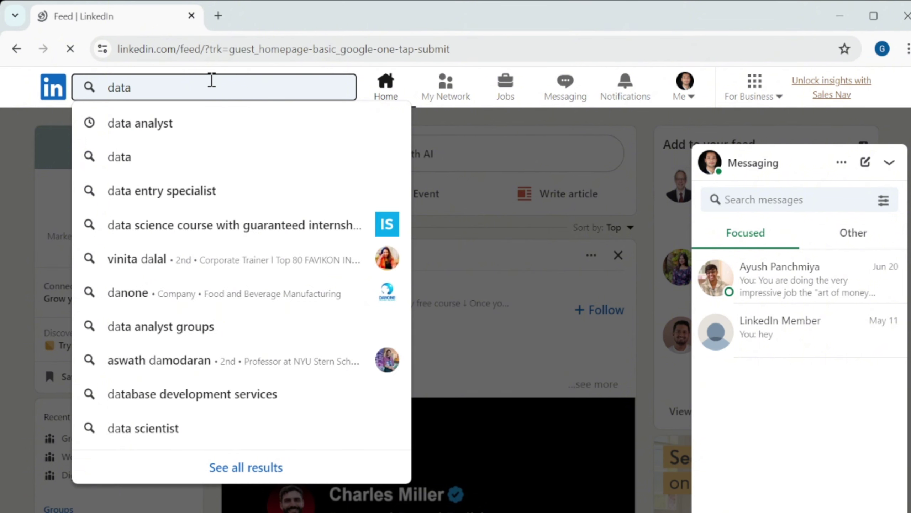
left_click(199, 132)
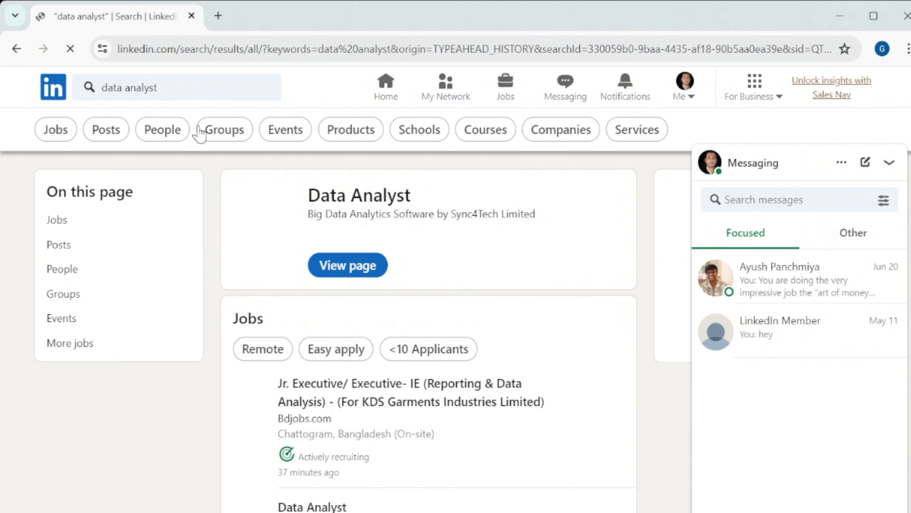
Filter the data analyst results to people who are 1st-degree connections in two locations.
left_click(155, 136)
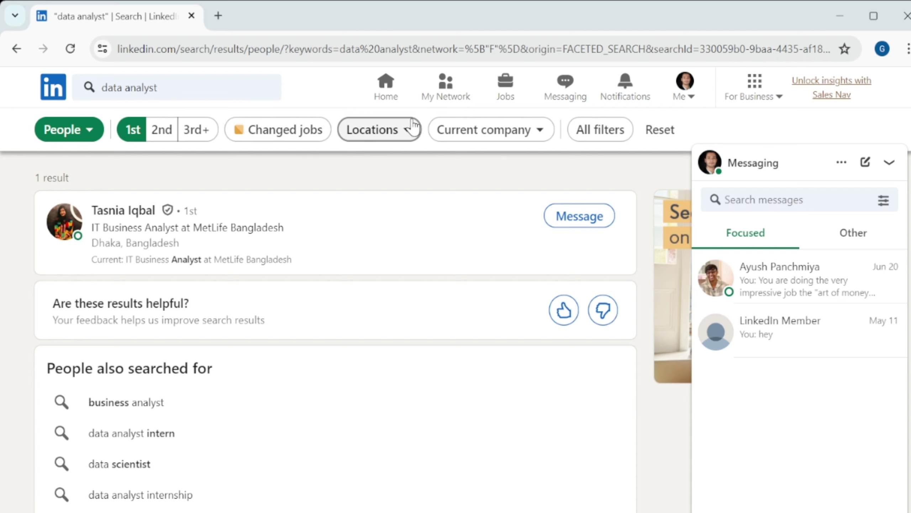
left_click(411, 130)
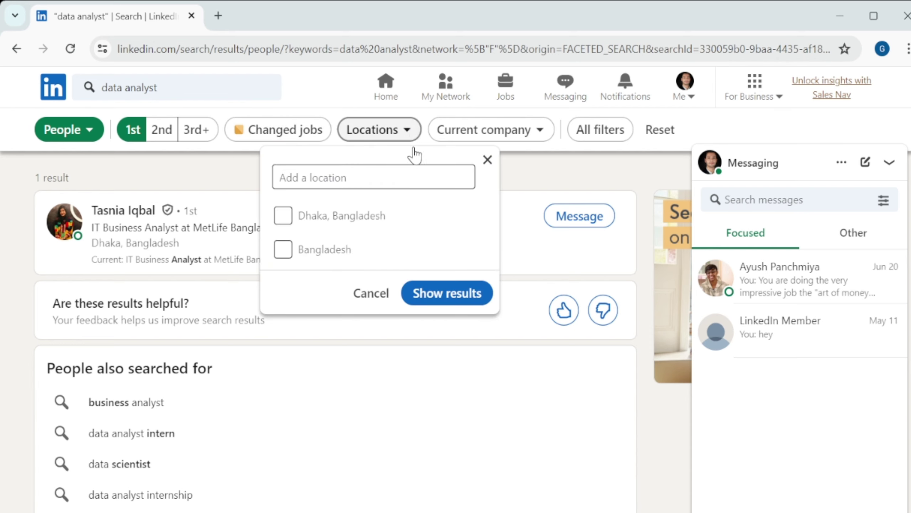
left_click(441, 295)
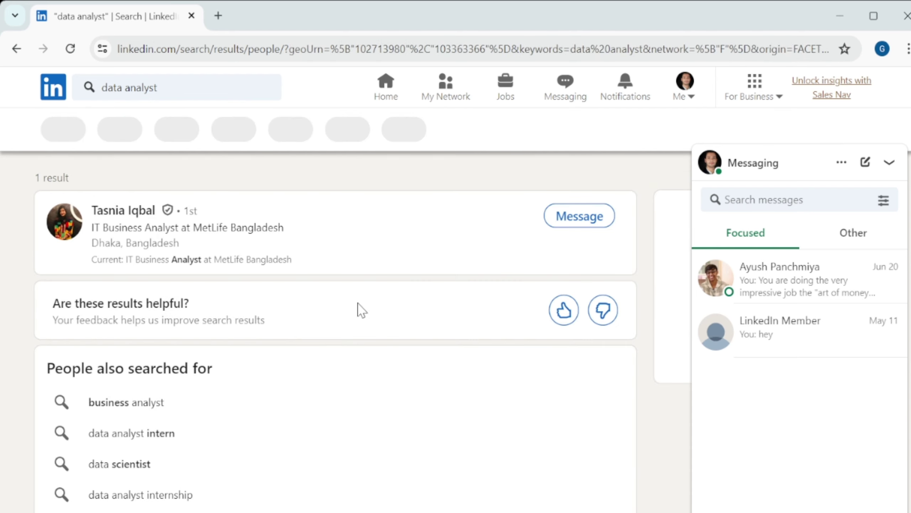
Include 2nd-degree connections in the people results and browse the listed data analyst profiles.
scroll(265, 269, "down", 2)
scroll(265, 270, "down", 5)
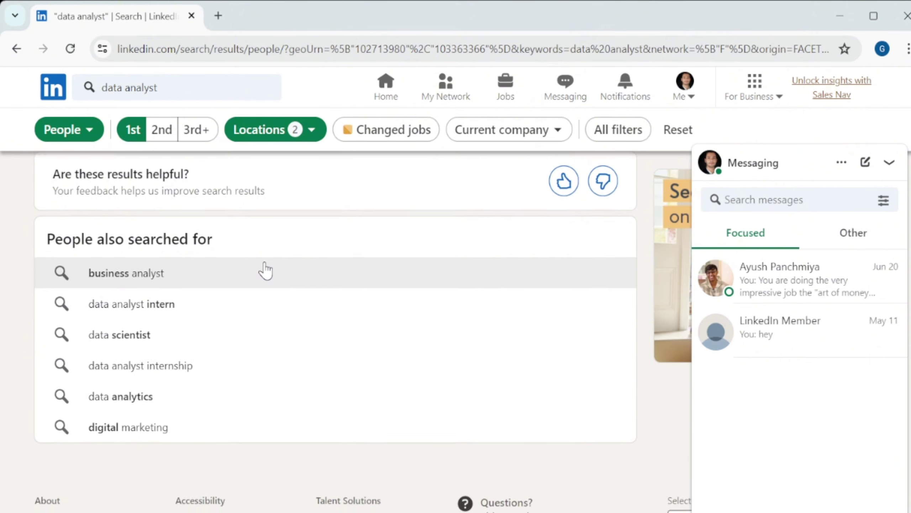
scroll(264, 268, "up", 7)
left_click(162, 136)
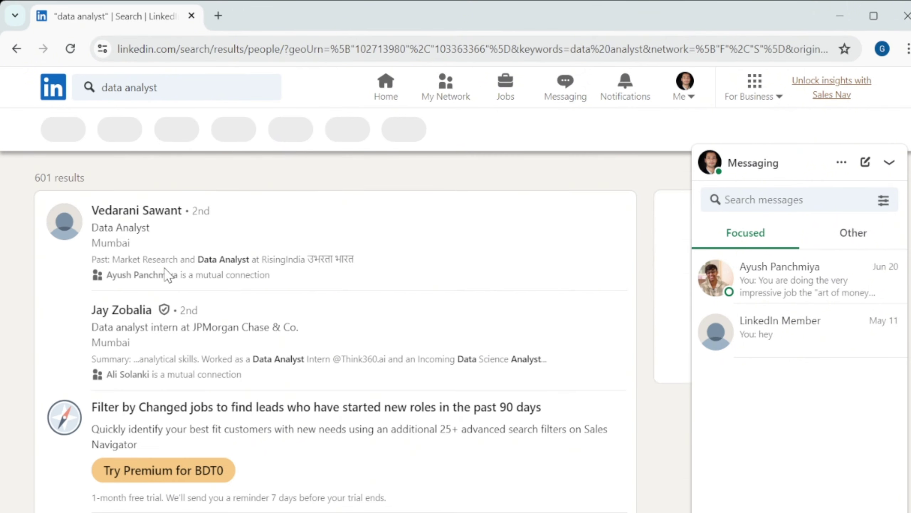
scroll(197, 237, "down", 1)
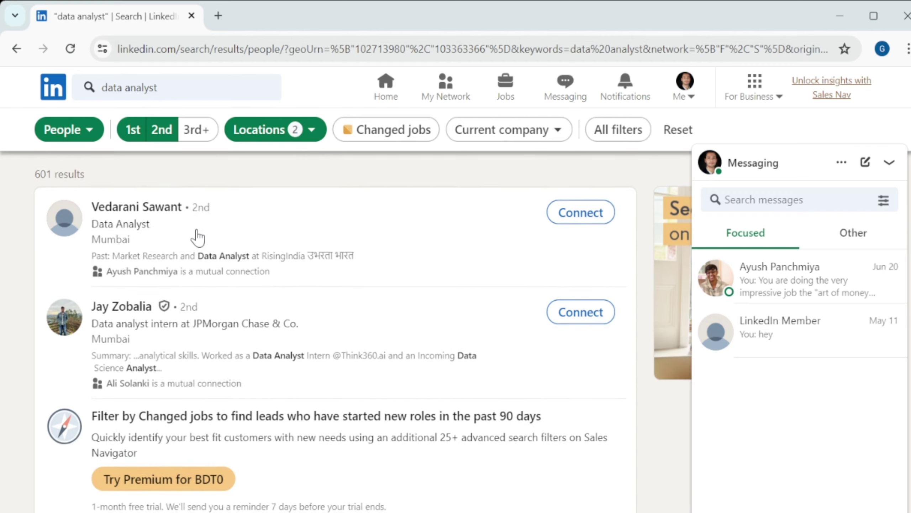
scroll(285, 254, "down", 2)
scroll(285, 253, "down", 7)
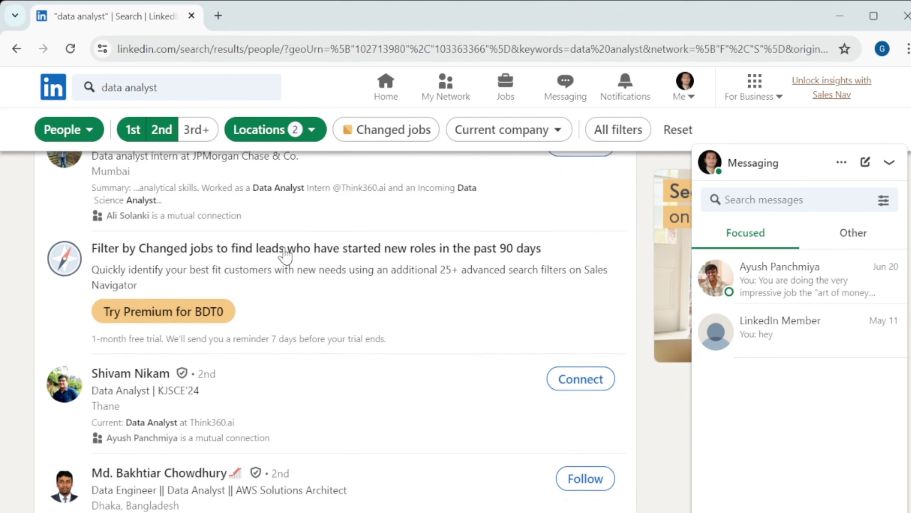
scroll(285, 256, "down", 2)
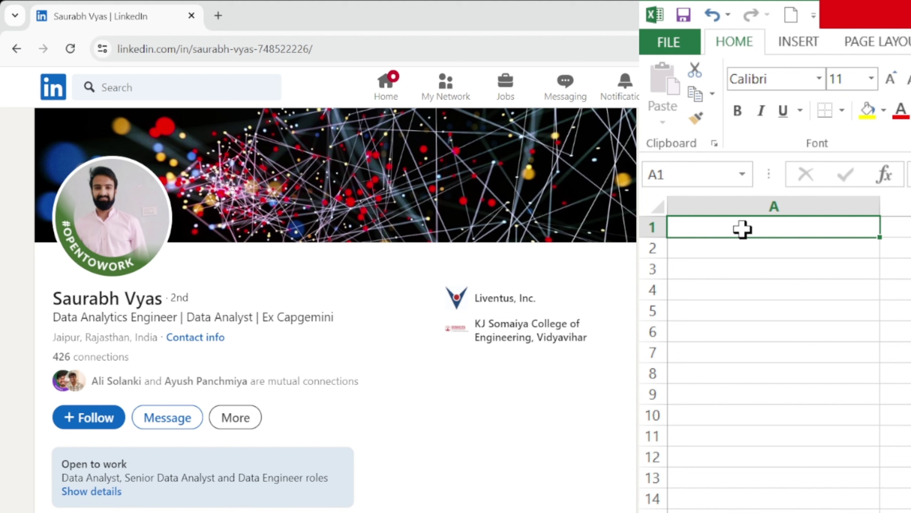
Enter "profile pic" in cell A1 of the Excel sheet as the first checklist item.
type("pro")
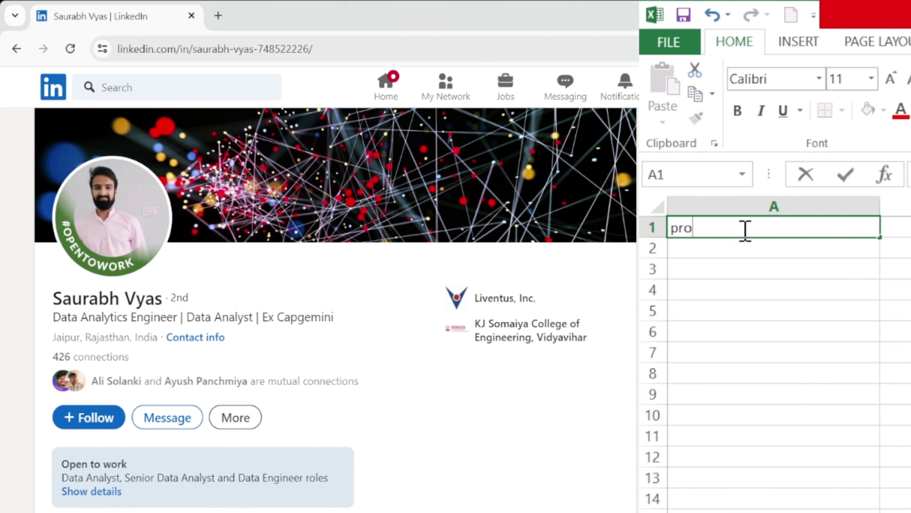
type("file pic")
key("Return")
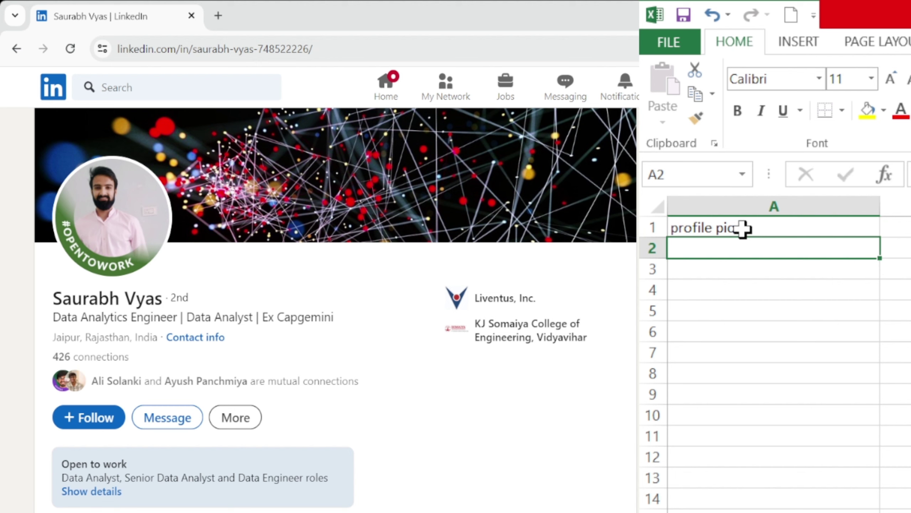
Write "background pic" in cell A2, correcting the spelling of background.
type("ba")
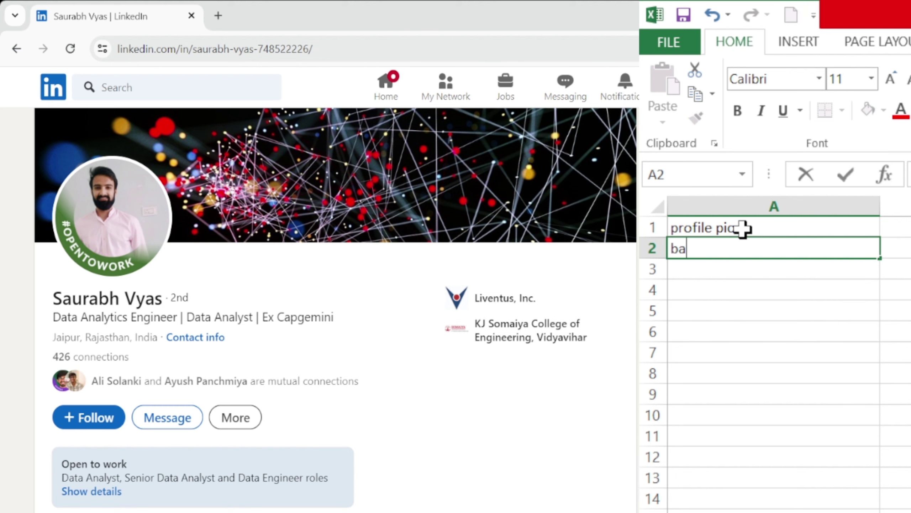
type("chgroun")
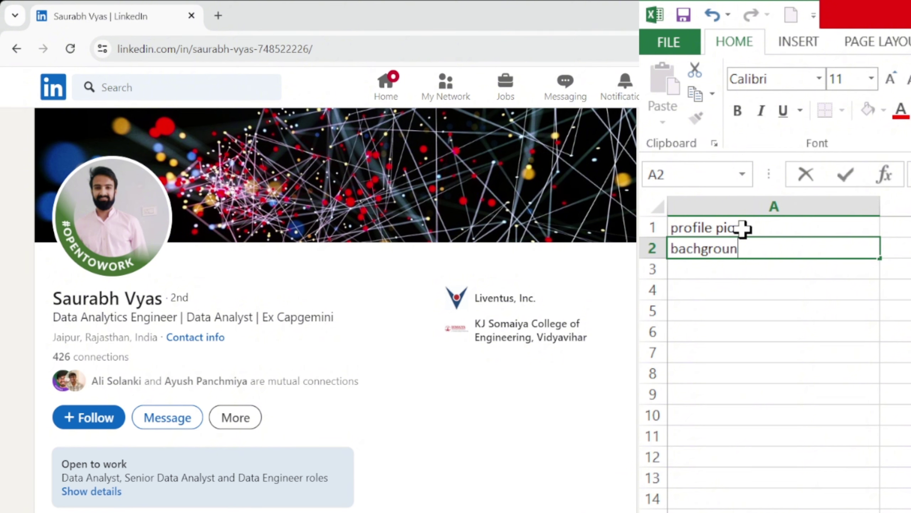
type("d")
key("BackSpace")
key("BackSpace")
key("BackSpace")
key("BackSpace")
key("BackSpace")
key("BackSpace")
key("BackSpace")
type("k")
type("grp")
key("BackSpace")
type("o")
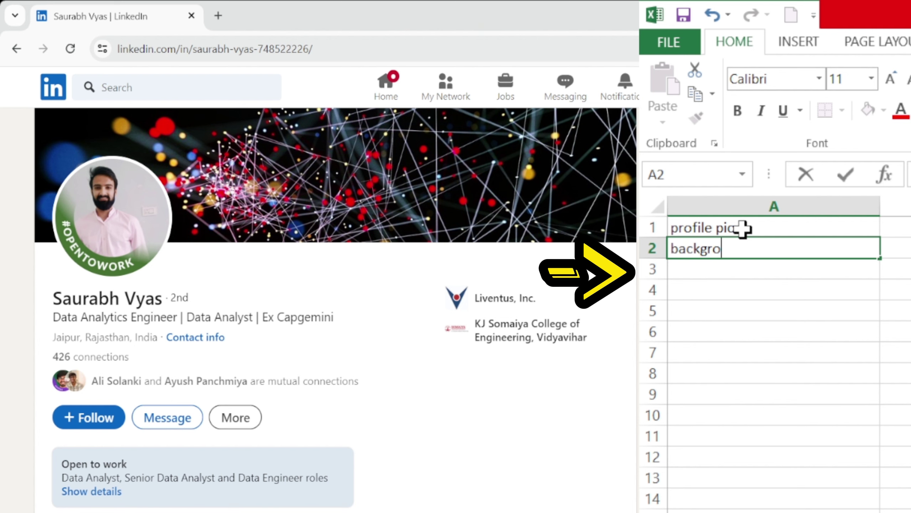
type("und")
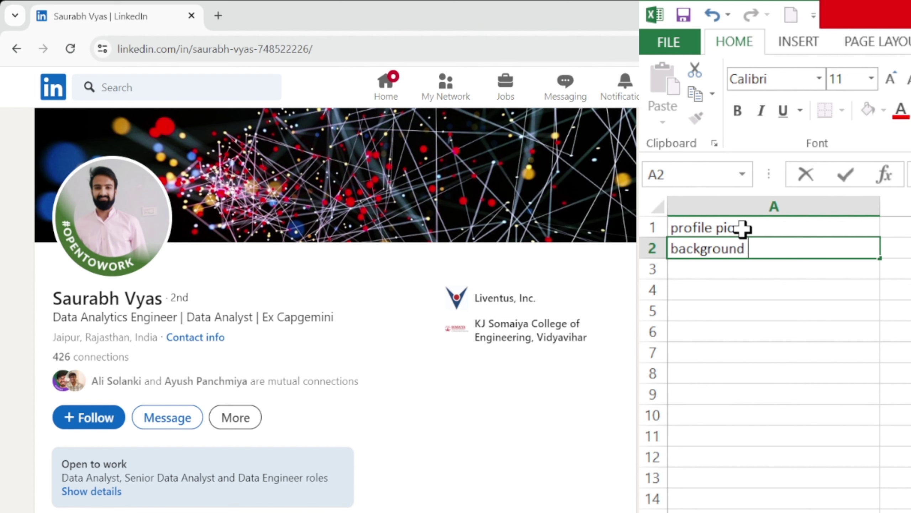
type(" pic")
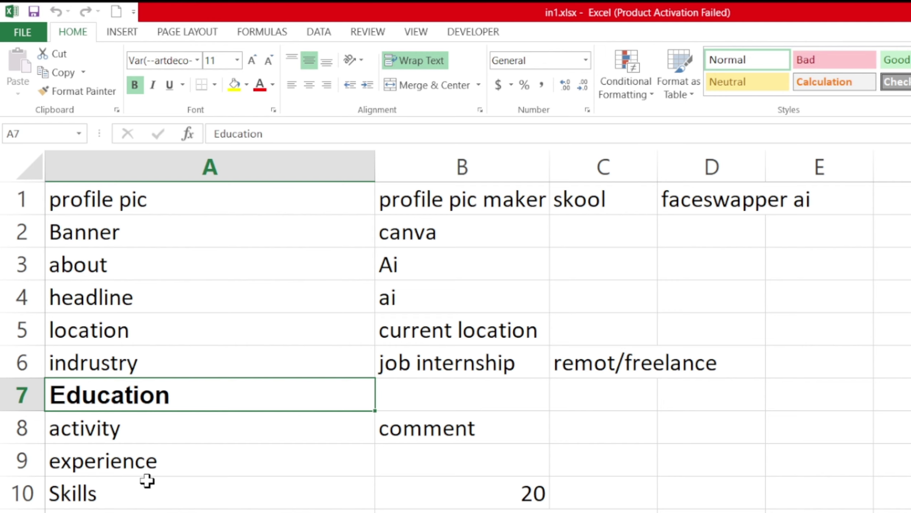
Review the profile checklist in in1.xlsx down to the start communication row.
scroll(147, 481, "down", 2)
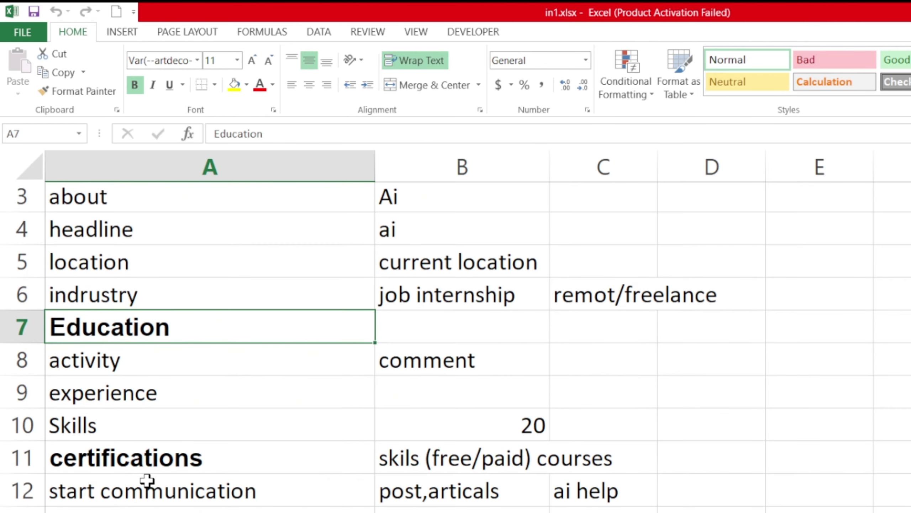
scroll(147, 480, "down", 1)
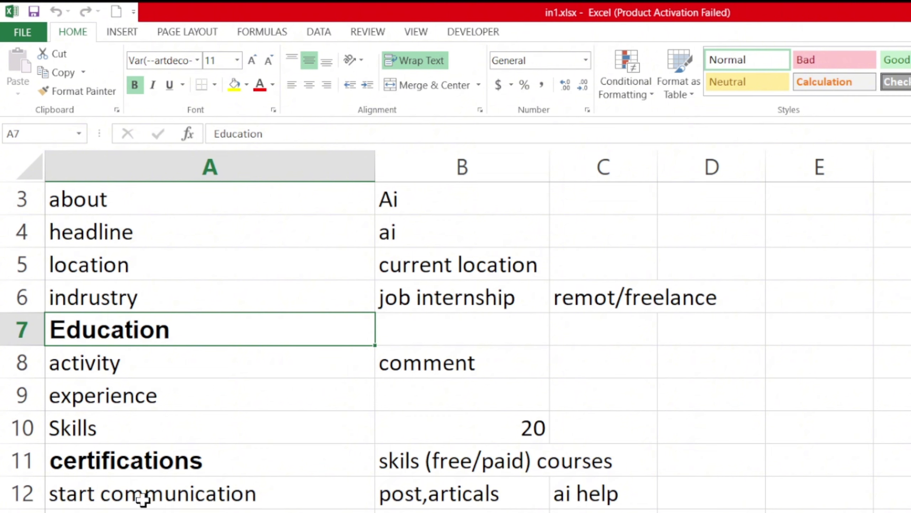
left_click(143, 498)
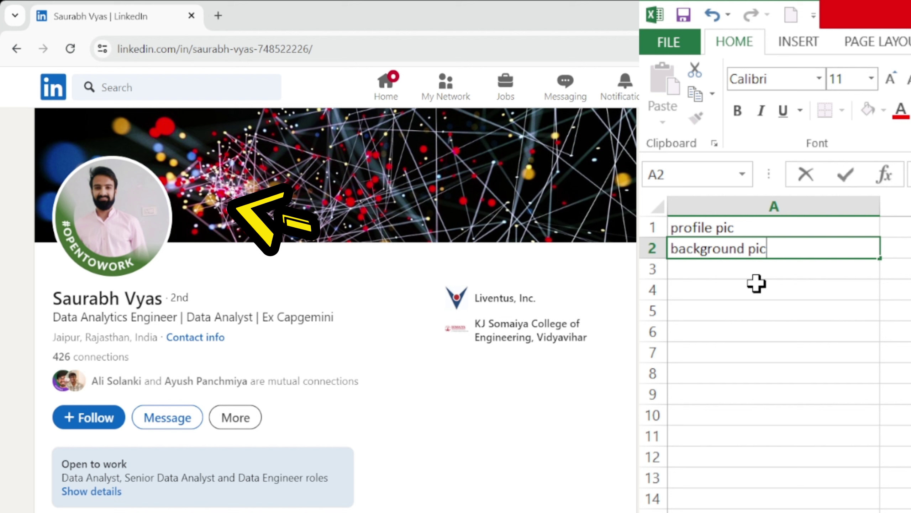
Delete the whole background pic text from cell A2.
key("BackSpace")
key("BackSpace")
key("BackSpace")
key("BackSpace")
key("BackSpace")
key("BackSpace")
key("BackSpace")
key("BackSpace")
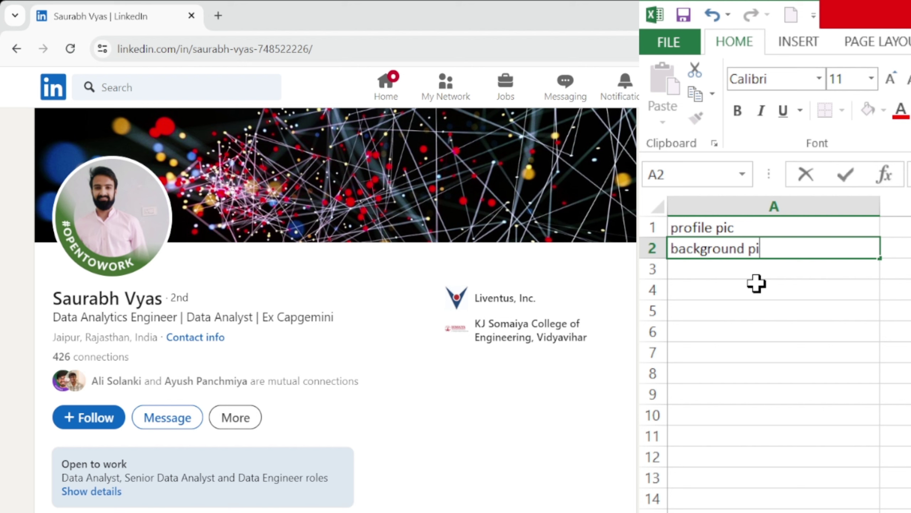
key("BackSpace")
key("BackSpace")
key("BackSpace")
key("BackSpace")
key("BackSpace")
key("BackSpace")
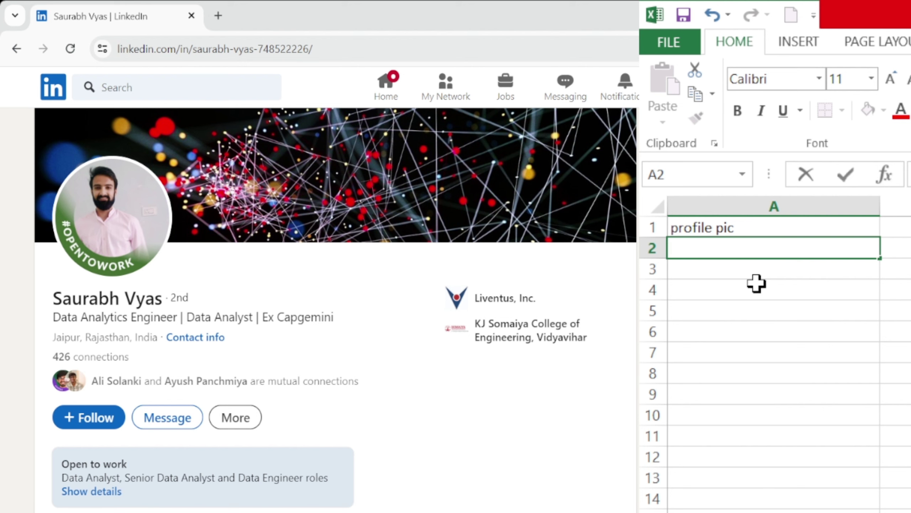
Enter "Banner" in cell A2 as the second checklist item.
key("alt+Tab")
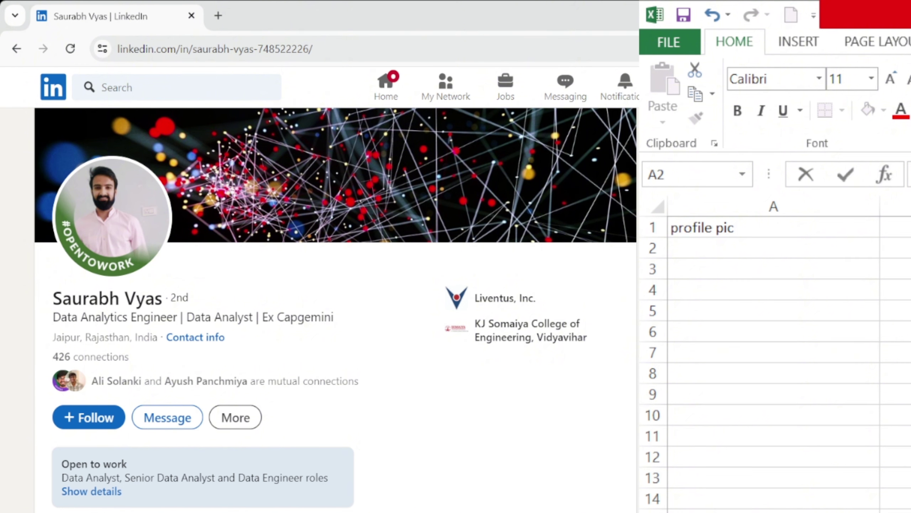
scroll(335, 287, "down", 2)
left_click(734, 252)
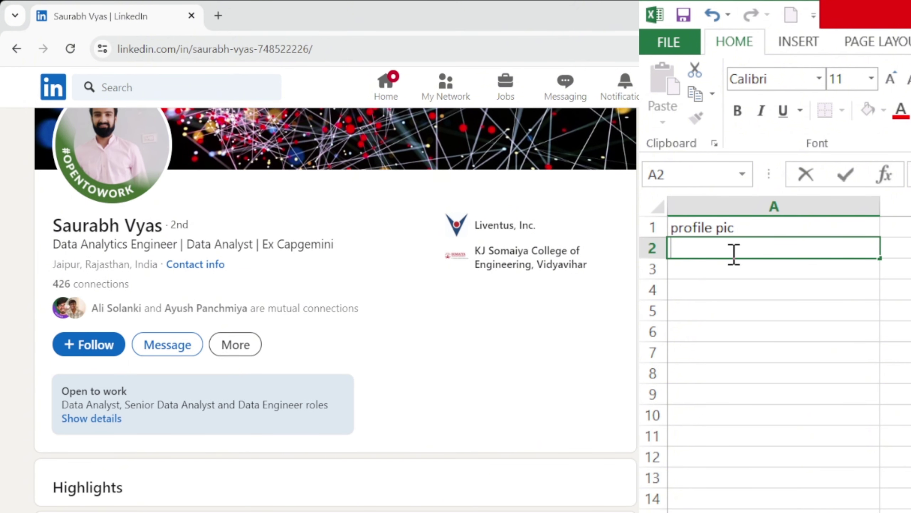
type("Banner")
key("Return")
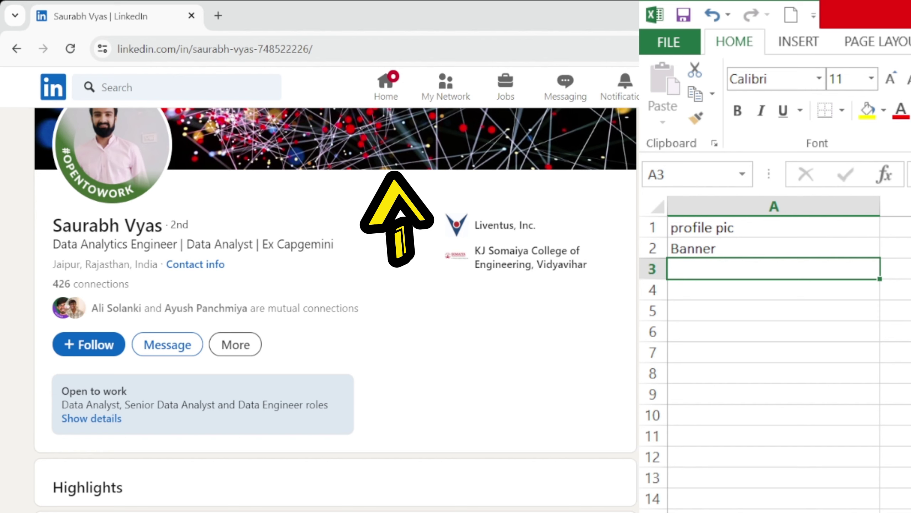
left_click(45, 27)
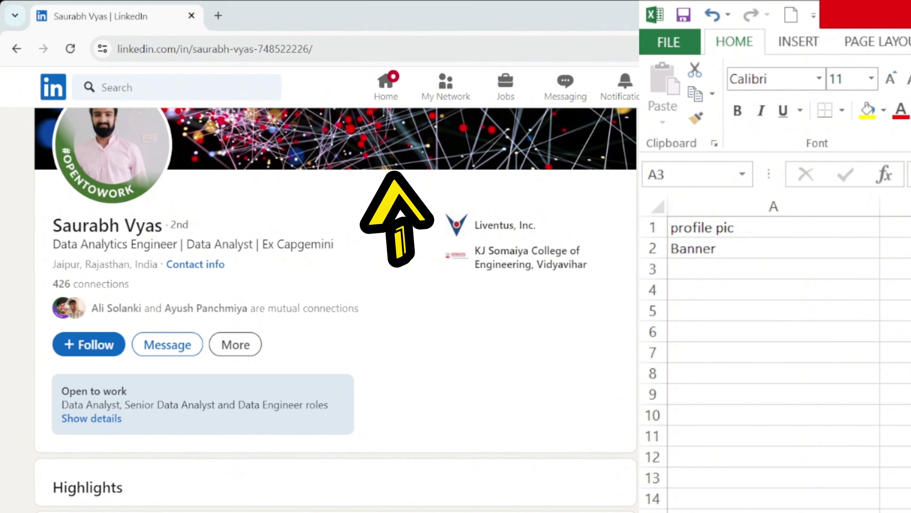
left_click(897, 15)
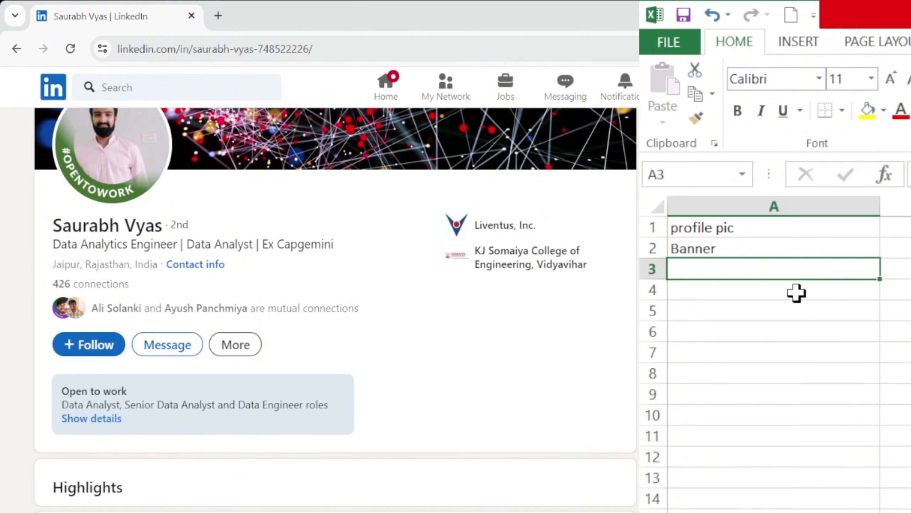
Begin the third checklist item in cell A3 with "ind".
type("indrus")
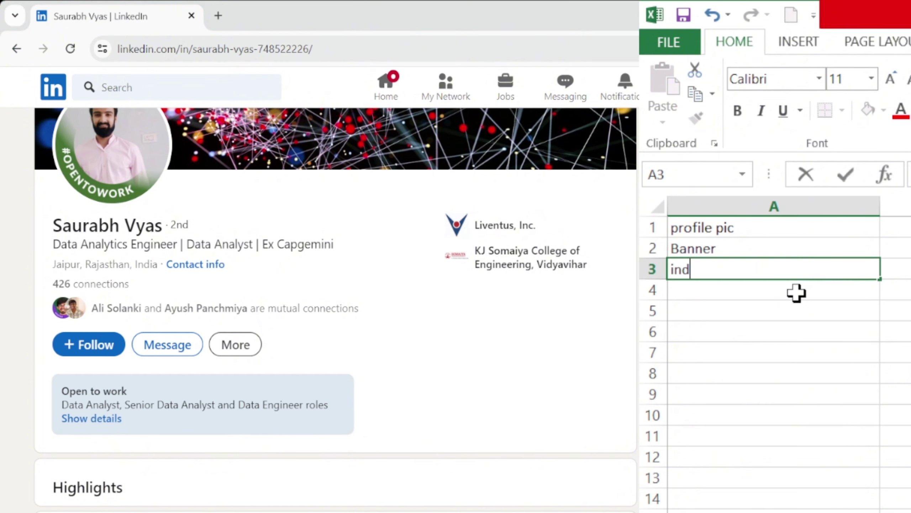
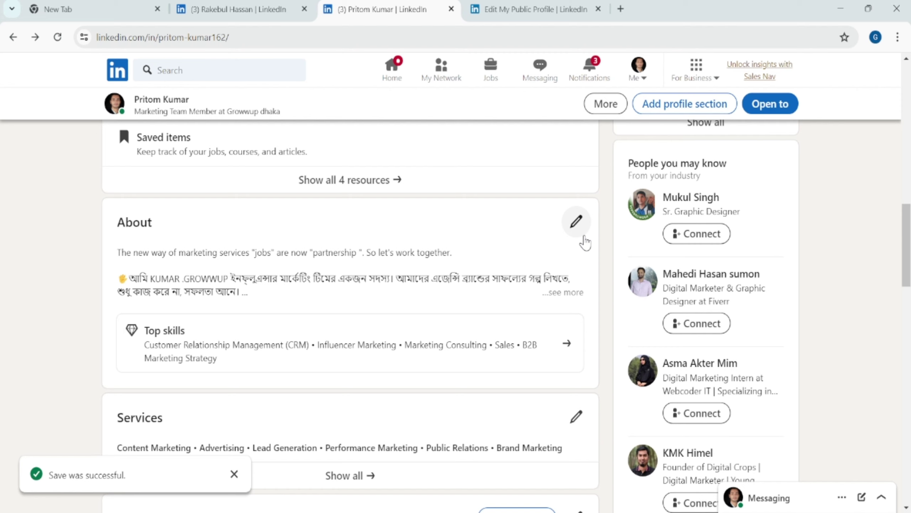
Open Gemini in a new browser tab and draft the prompt "hi i am x.i an going to write aboute".
left_click(621, 9)
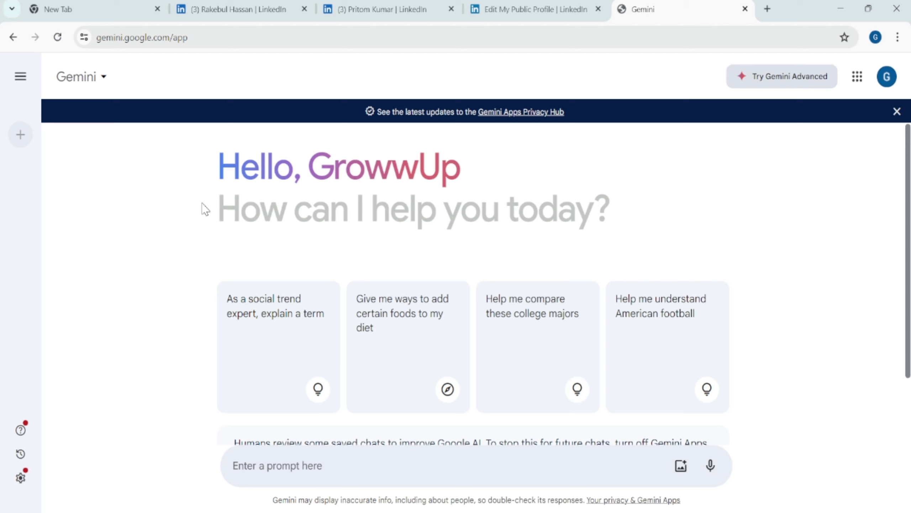
scroll(248, 321, "down", 3)
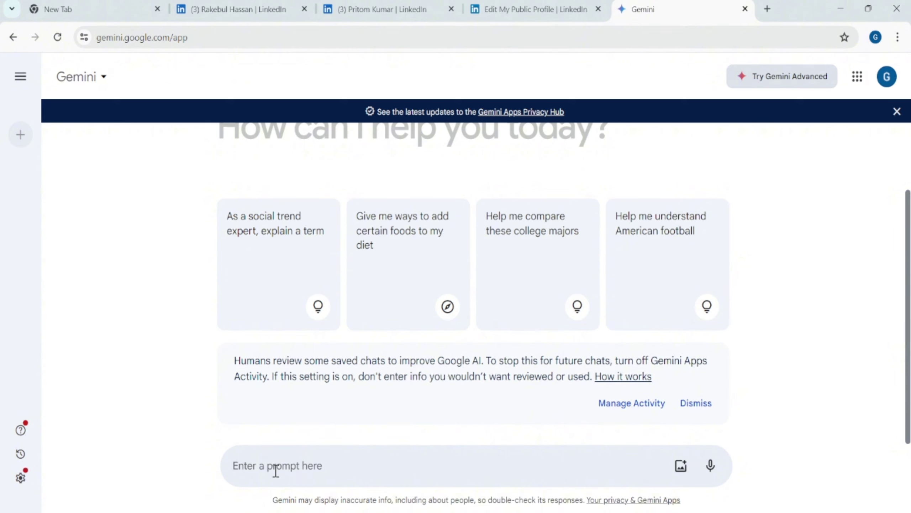
type("hi i am")
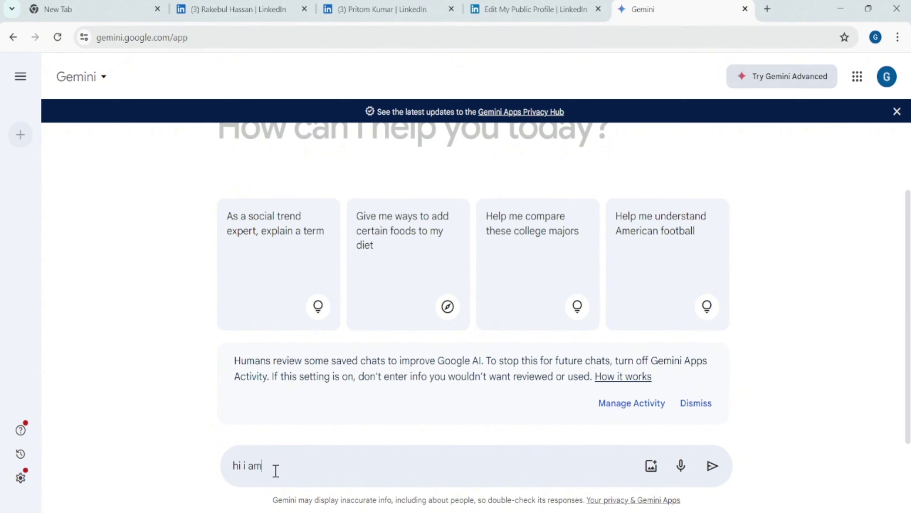
type(" x.ian go to")
key("BackSpace")
key("BackSpace")
key("BackSpace")
key("BackSpace")
type("oing to write aboute")
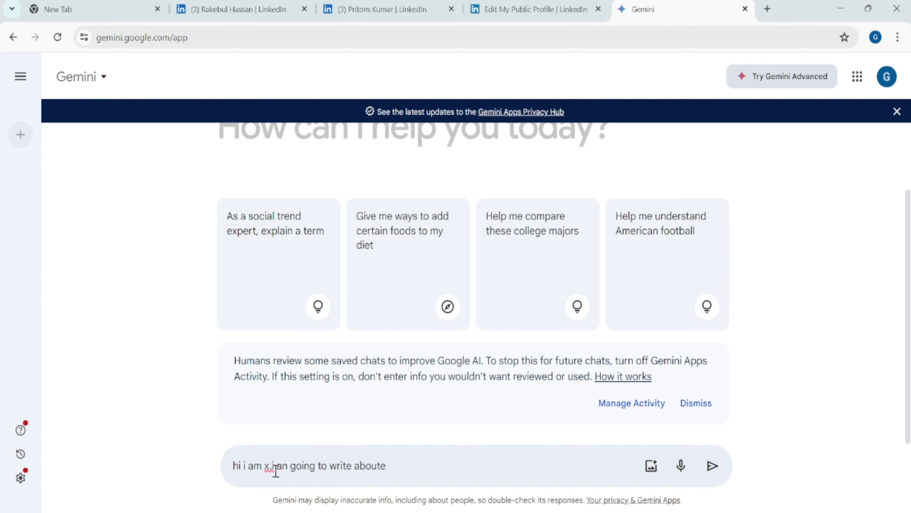
Reword the Gemini prompt to "hi i am x and this is my details .now about me generate" and submit it.
key("BackSpace")
left_click(274, 465)
left_click(290, 466)
key("BackSpace")
type("my details .n")
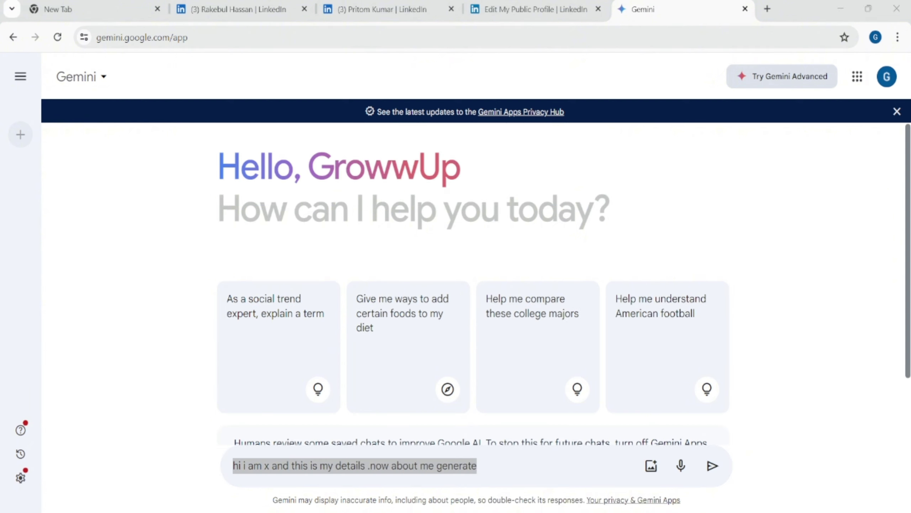
left_click(612, 195)
scroll(613, 194, "down", 3)
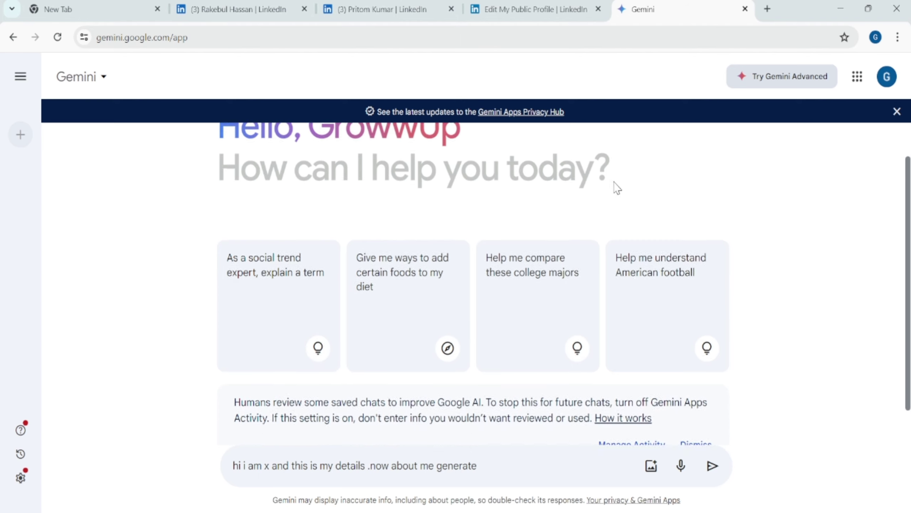
key("ctrl+a")
left_click(712, 465)
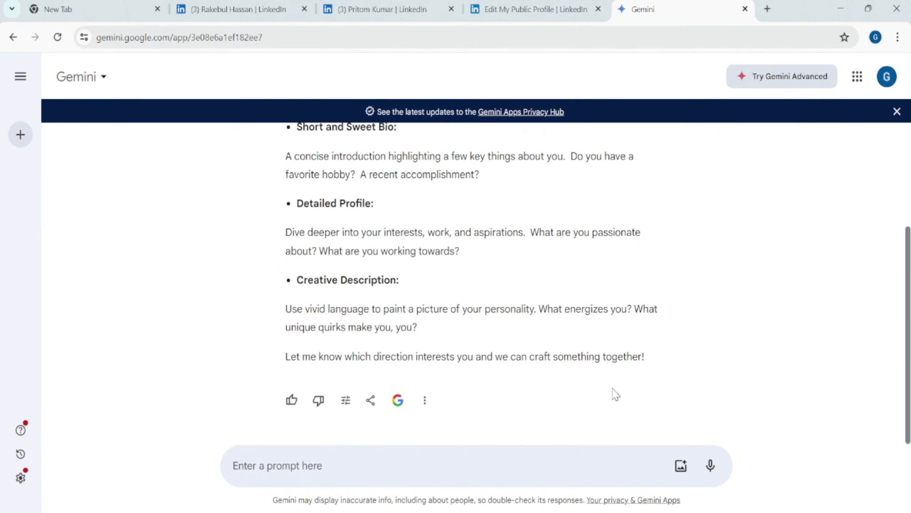
Read Gemini's reply and send the follow-up prompt "give me a example".
scroll(615, 394, "up", 4)
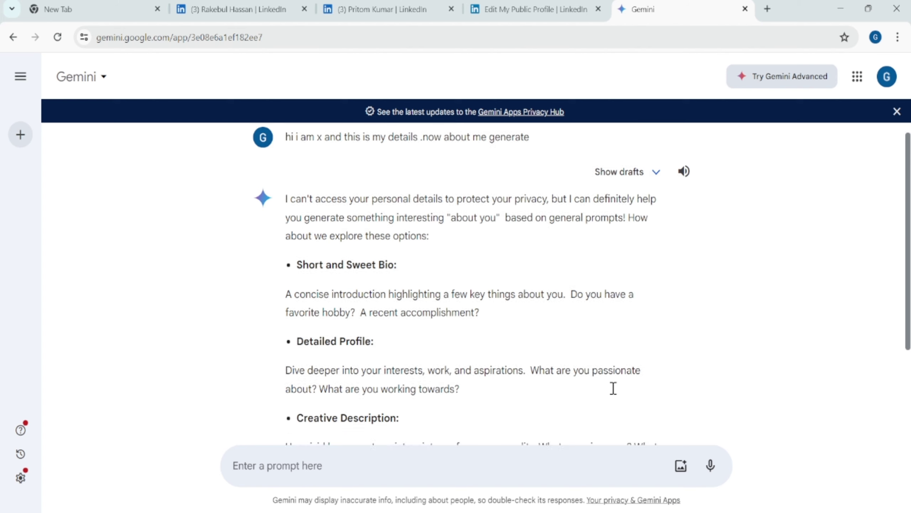
scroll(612, 387, "down", 4)
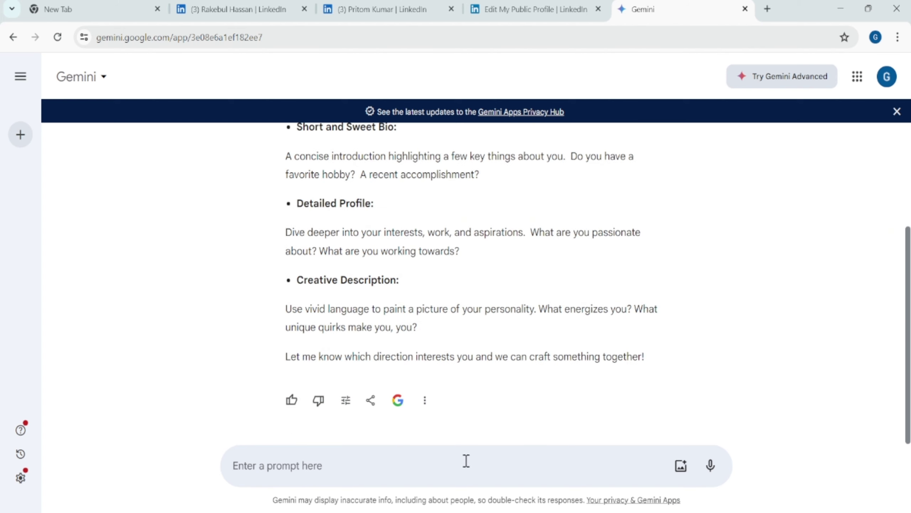
type("gi")
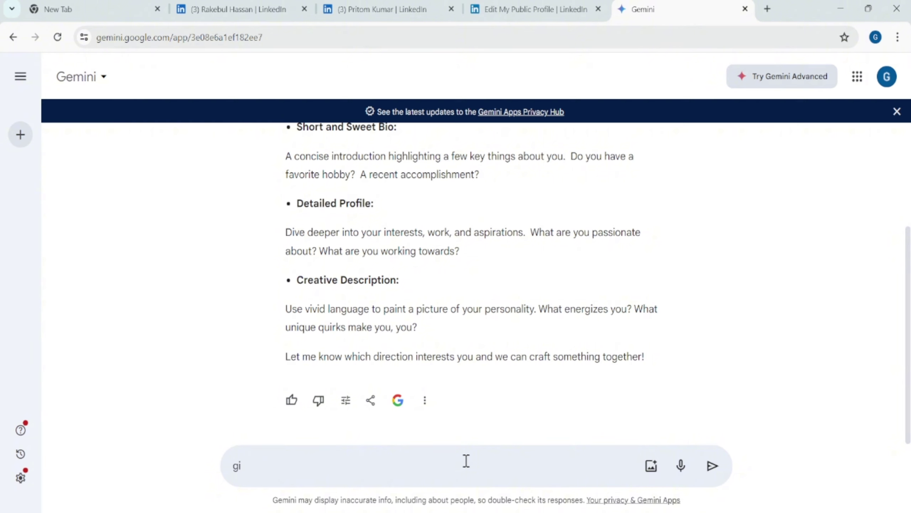
type("me")
key("BackSpace")
key("BackSpace")
type("ve a a")
key("BackSpace")
key("BackSpace")
key("BackSpace")
type("me a example")
key("Return")
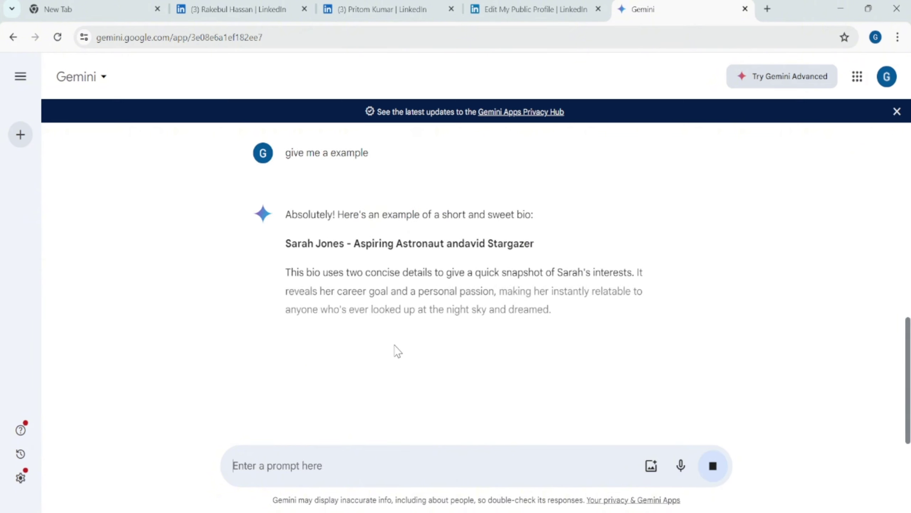
scroll(396, 352, "up", 3)
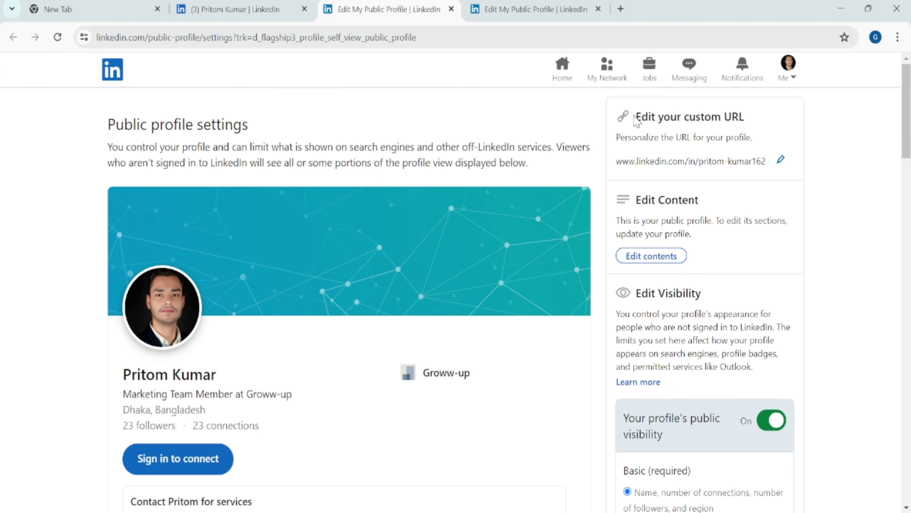
Open the custom URL of the LinkedIn public profile for editing, re-enter its final digit 2 and save it.
left_click_drag(636, 119, 754, 121)
scroll(786, 168, "up", 5)
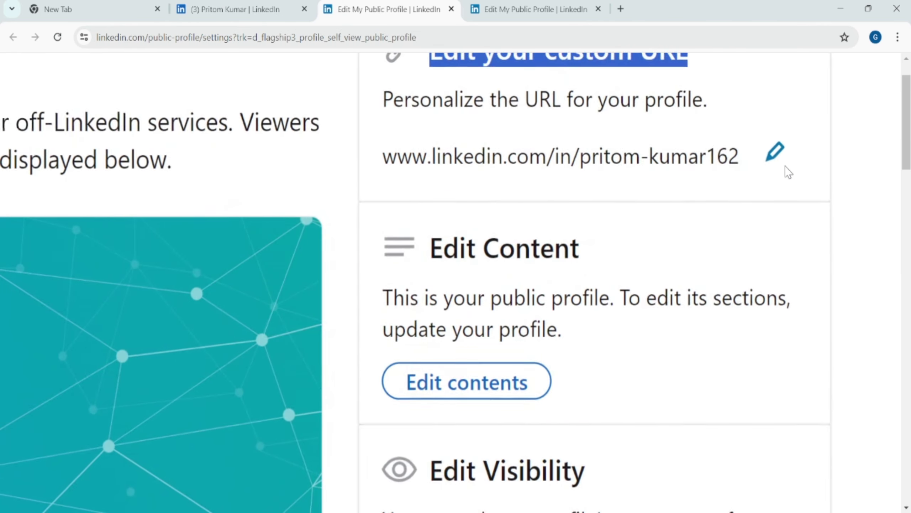
scroll(786, 168, "up", 4)
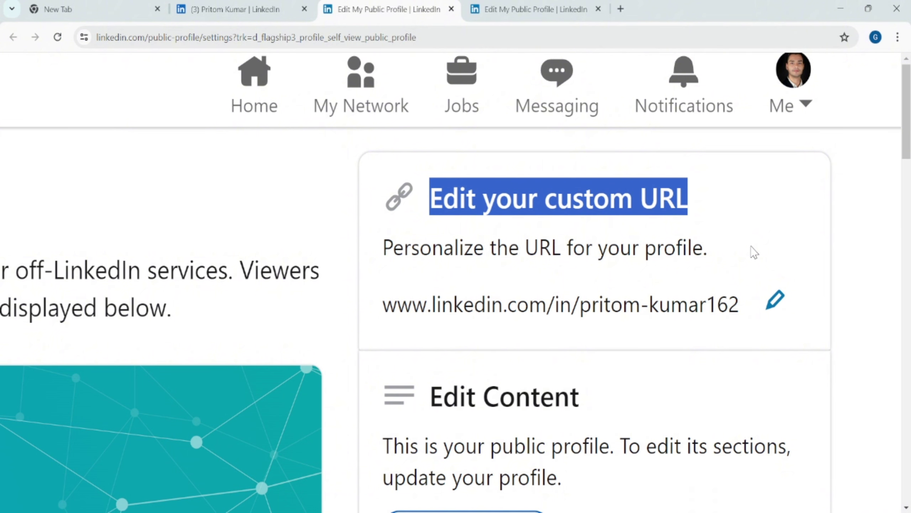
left_click(775, 303)
left_click(745, 301)
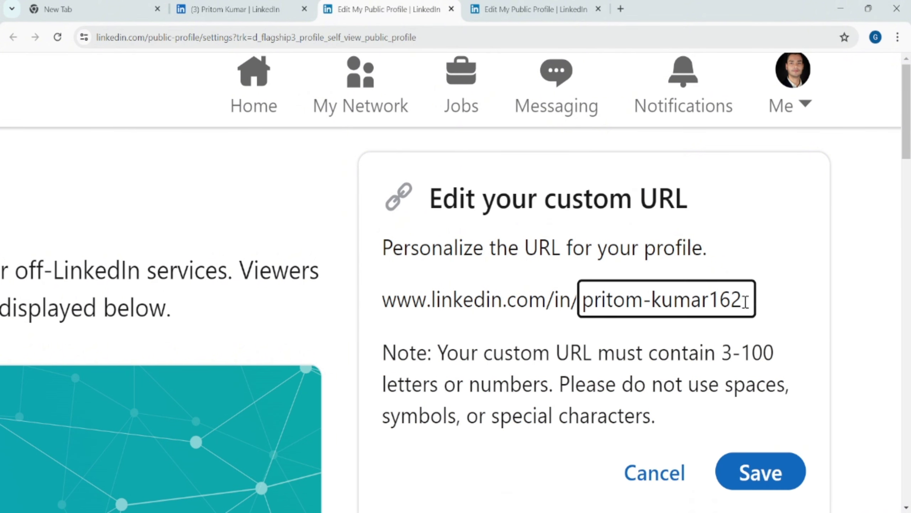
key("BackSpace")
type("2")
left_click(749, 467)
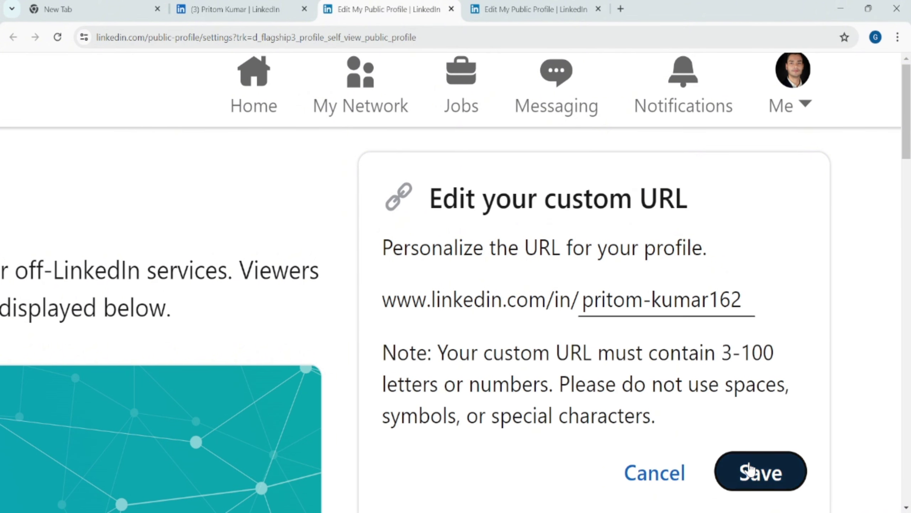
scroll(750, 468, "down", 5)
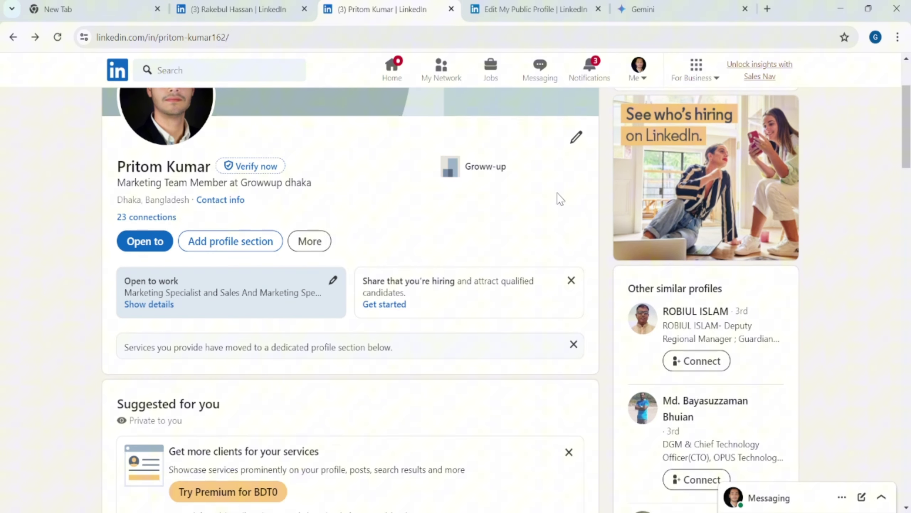
scroll(559, 197, "down", 4)
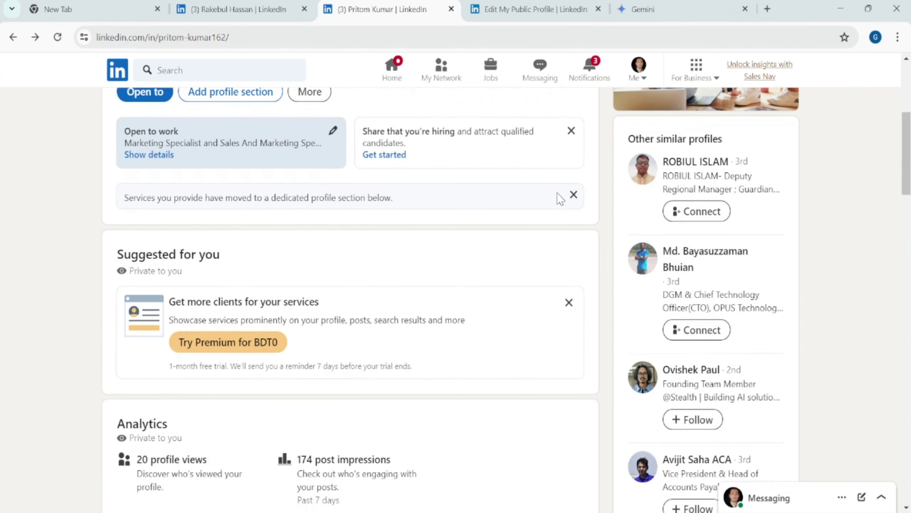
scroll(558, 194, "down", 7)
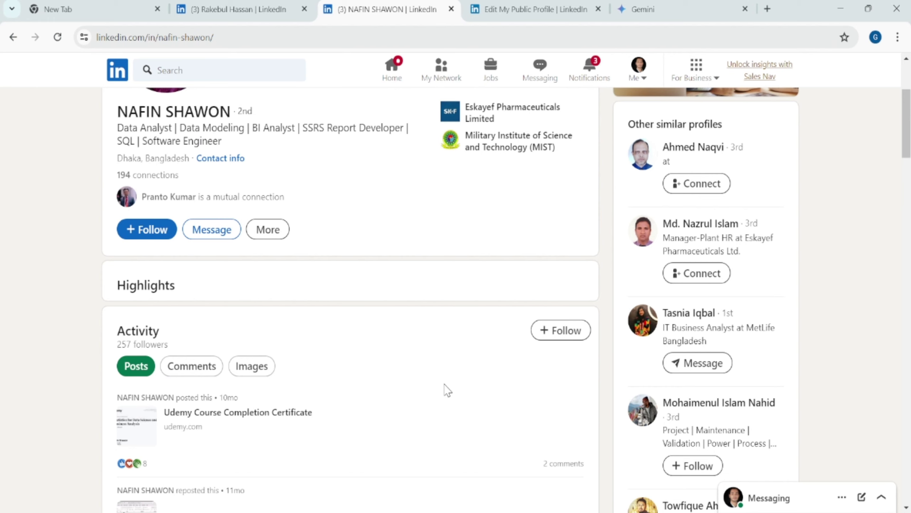
Examine the data analyst's LinkedIn profile from the Activity section through Experience, Education and Projects down to Skills.
scroll(447, 389, "down", 1)
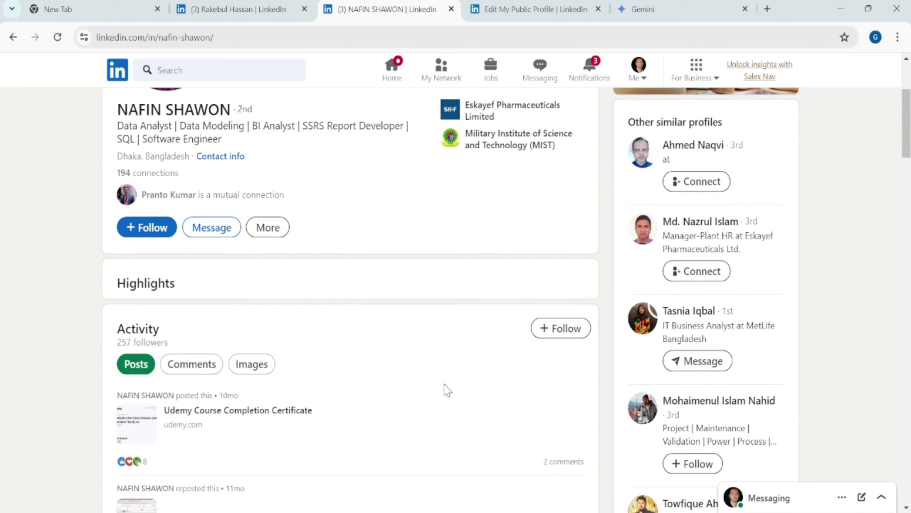
scroll(446, 389, "down", 3)
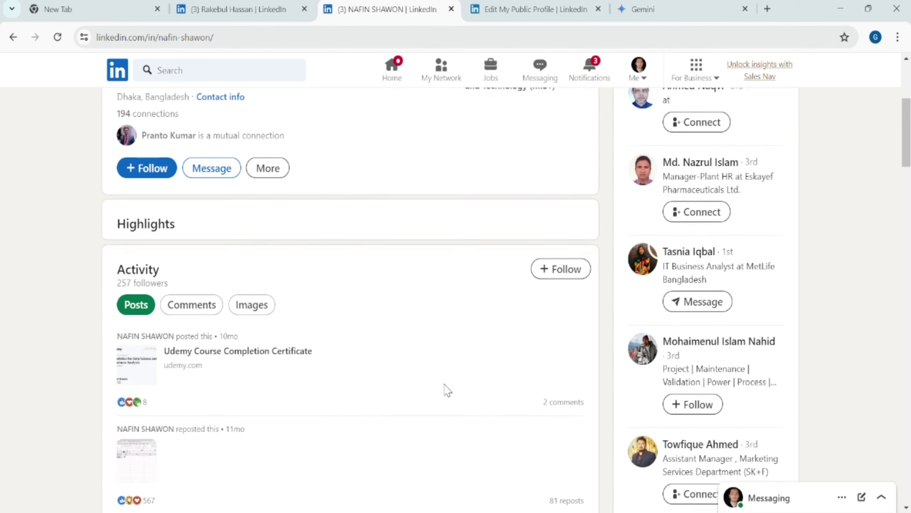
scroll(447, 389, "down", 1)
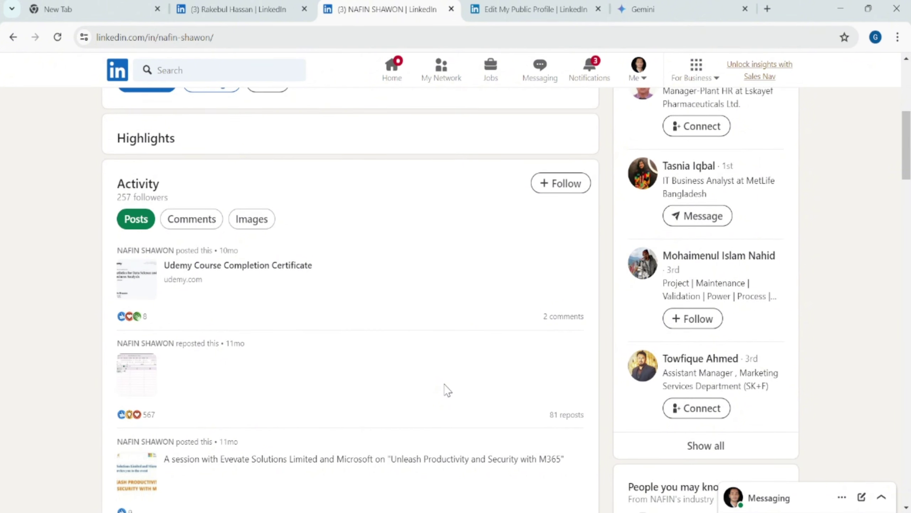
scroll(447, 390, "down", 7)
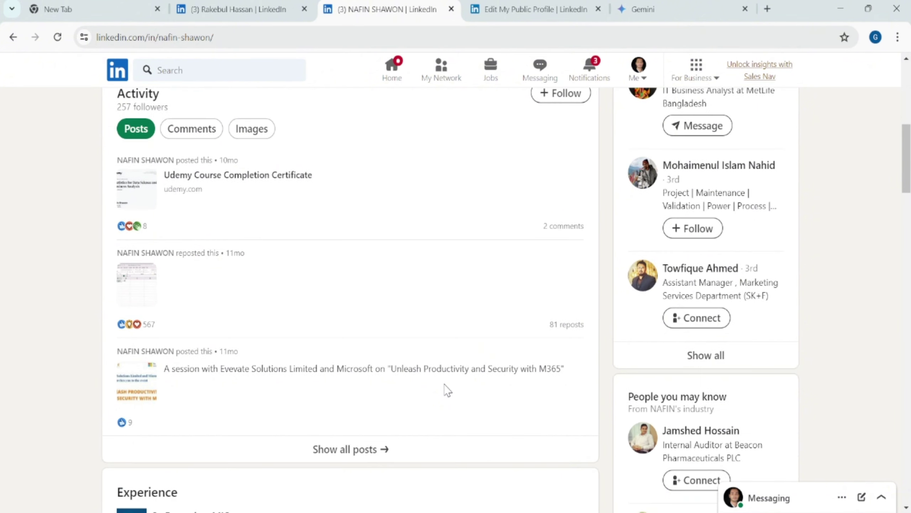
scroll(447, 389, "down", 1)
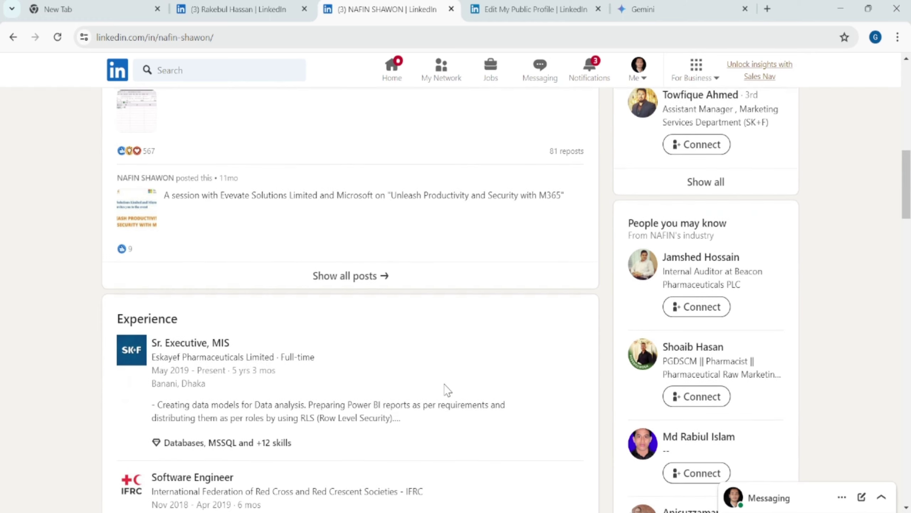
scroll(447, 389, "down", 1)
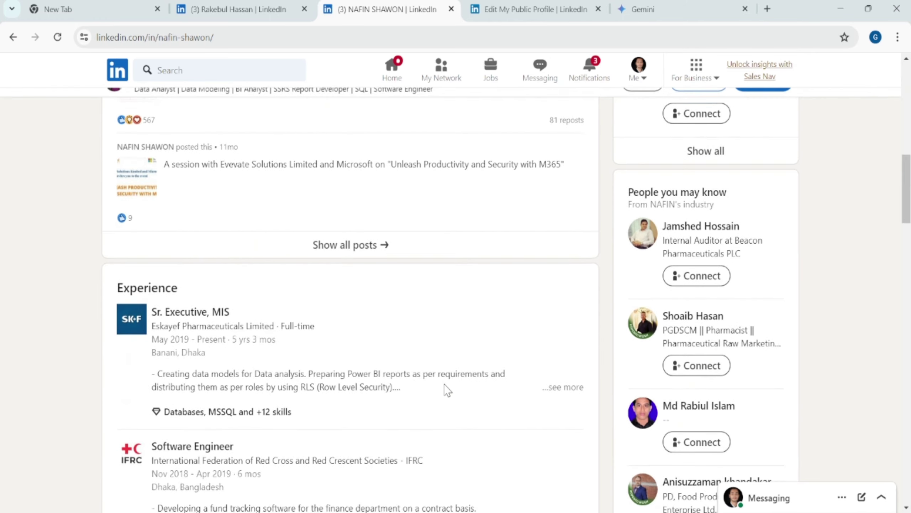
scroll(446, 389, "down", 9)
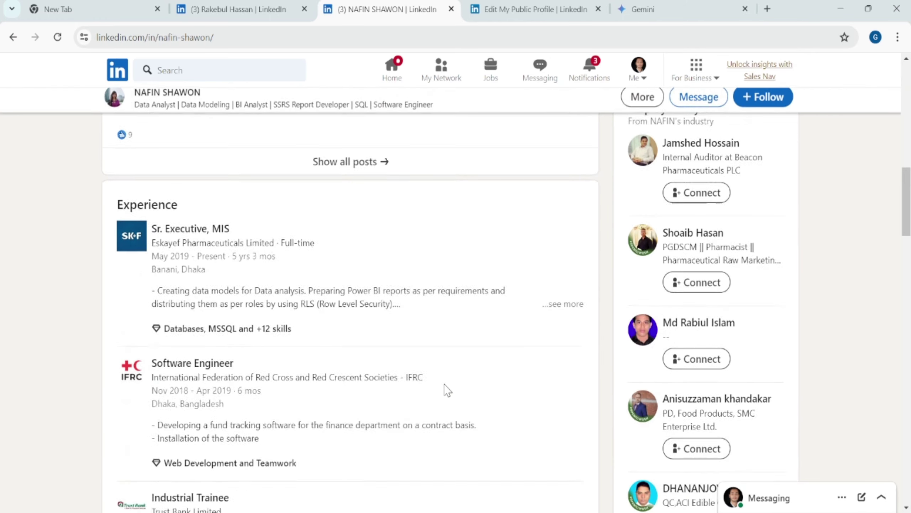
scroll(446, 389, "down", 10)
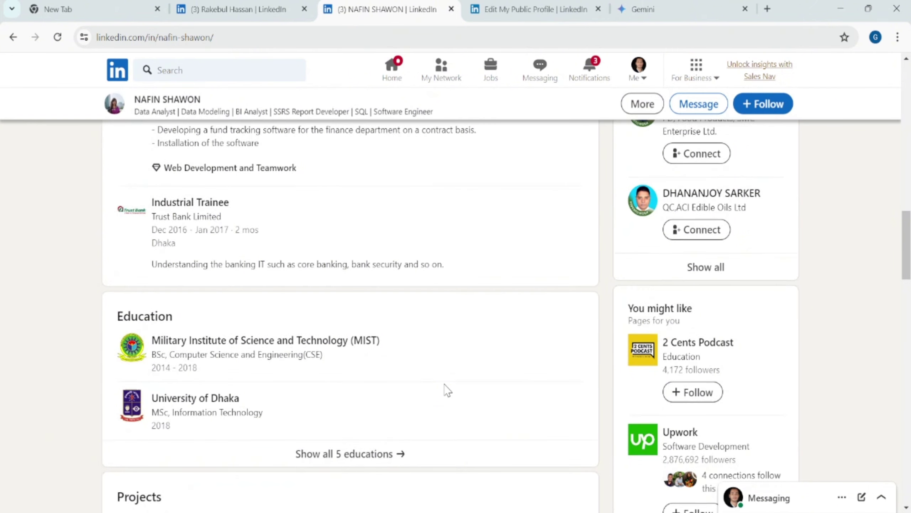
scroll(447, 389, "down", 2)
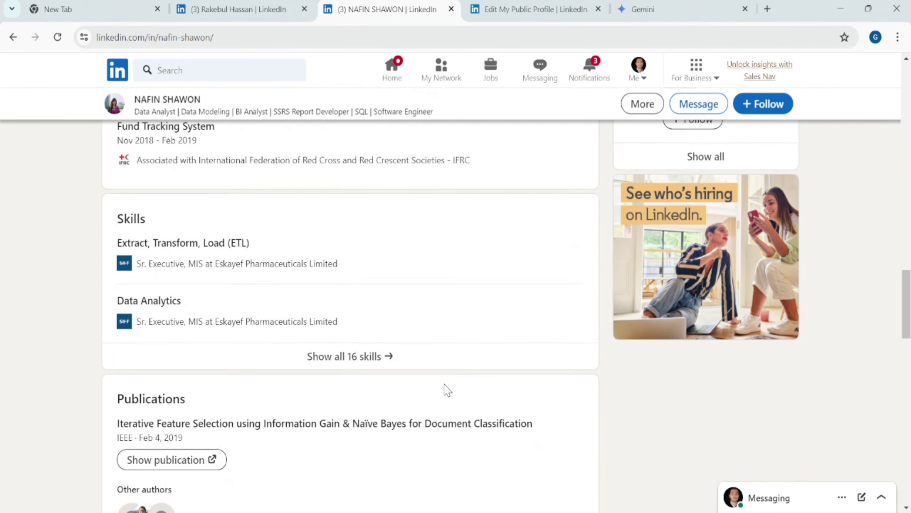
Read through the data analyst's full skills list, return to the main profile and look at the Publications section.
left_click(370, 362)
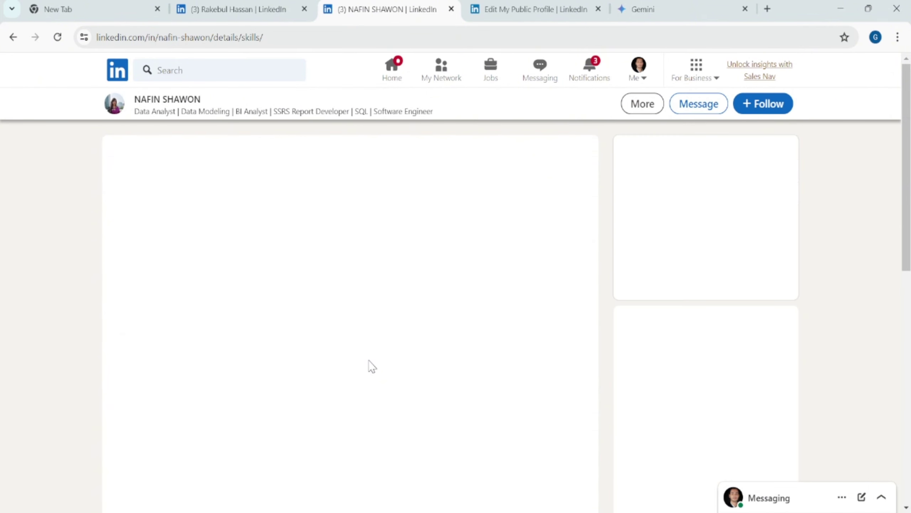
scroll(370, 363, "down", 5)
scroll(370, 362, "down", 16)
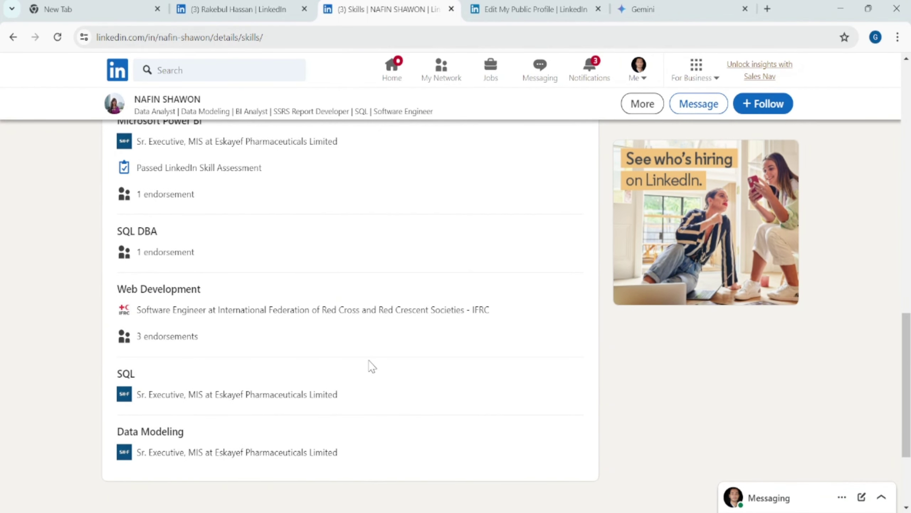
scroll(371, 366, "down", 4)
scroll(371, 365, "up", 15)
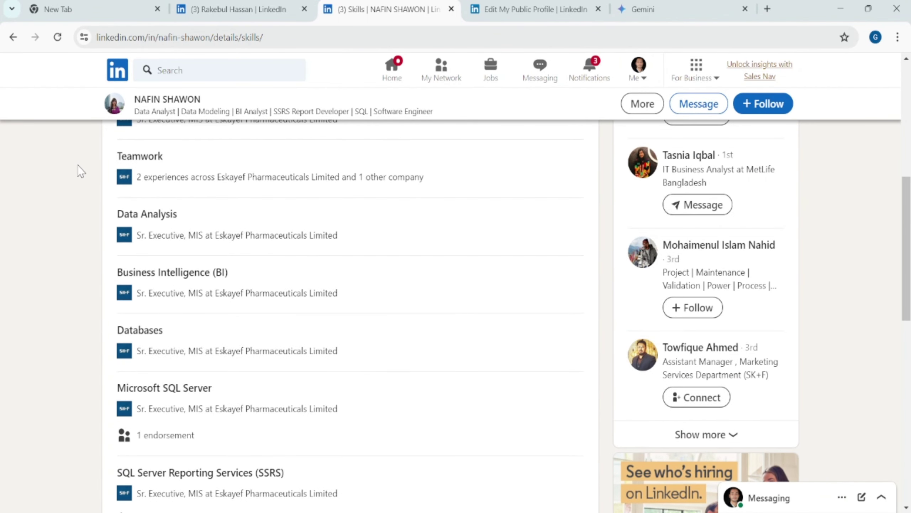
left_click(14, 38)
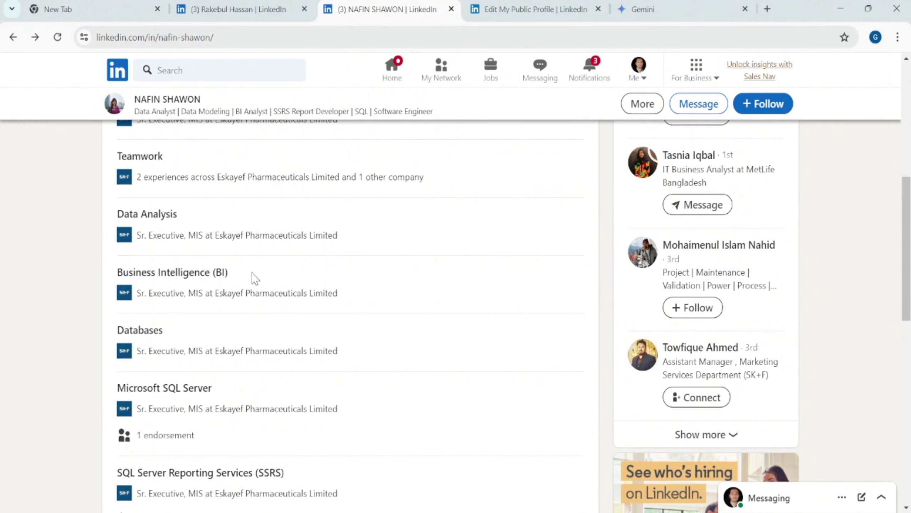
scroll(321, 354, "down", 15)
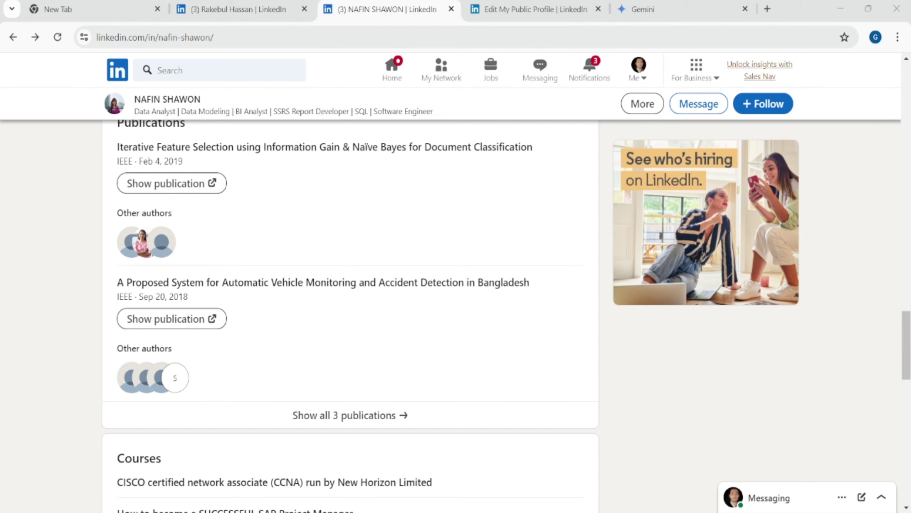
Read through the data analyst's complete education list and return to the main profile.
scroll(49, 259, "up", 10)
scroll(48, 259, "down", 6)
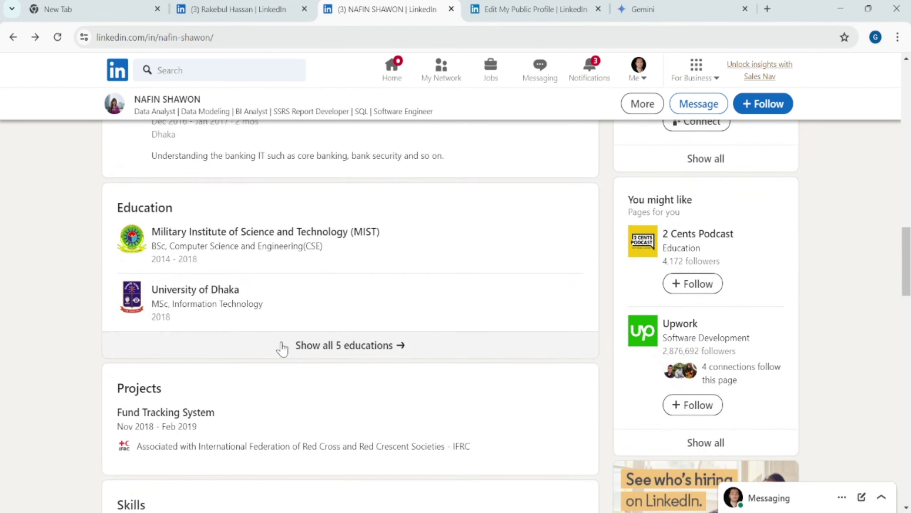
left_click(300, 346)
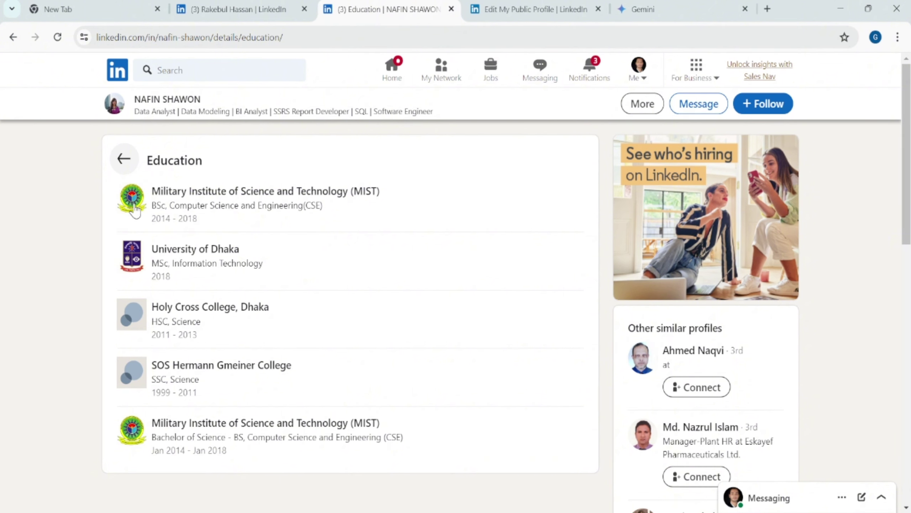
left_click(124, 158)
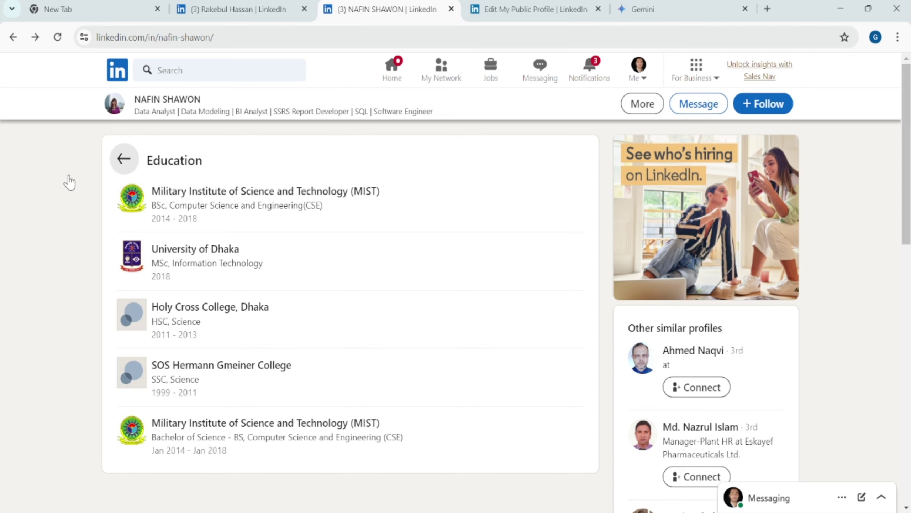
Look over the Projects, Skills and Publications sections of the data analyst's profile.
scroll(72, 177, "down", 3)
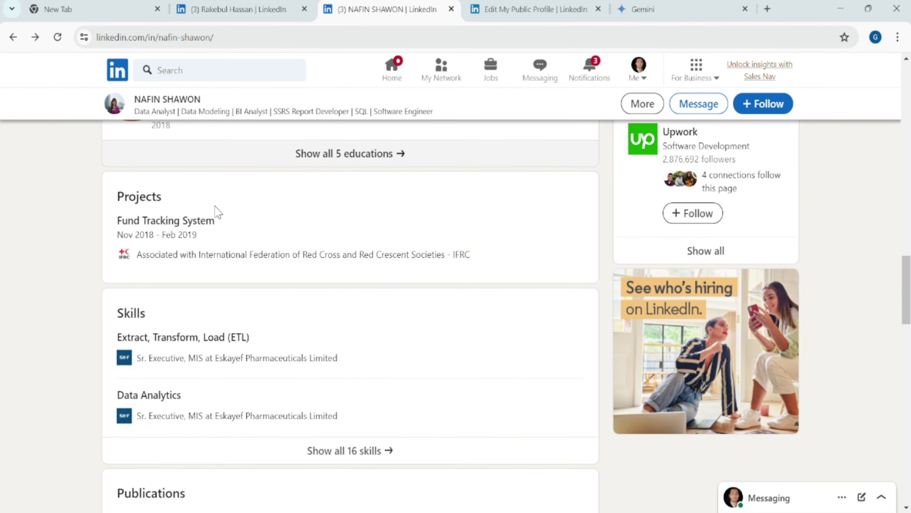
scroll(326, 281, "down", 5)
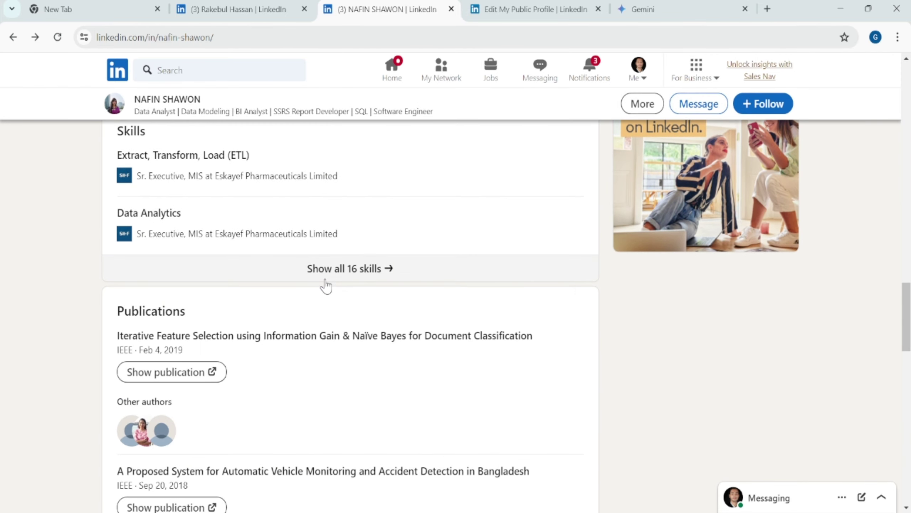
scroll(325, 282, "down", 2)
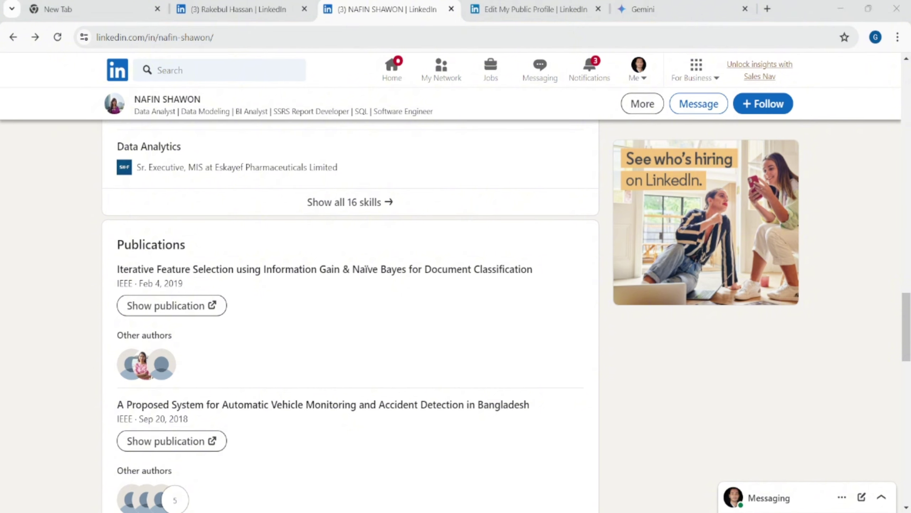
scroll(502, 389, "up", 10)
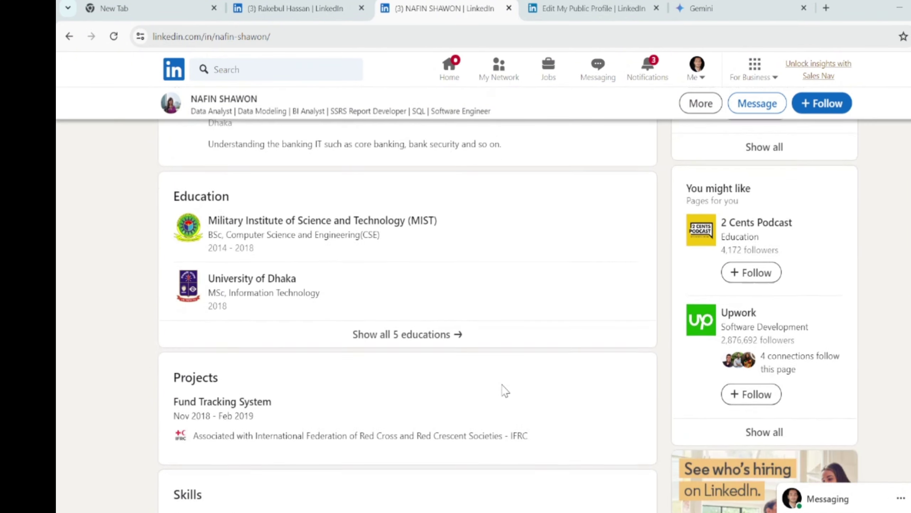
scroll(504, 389, "down", 5)
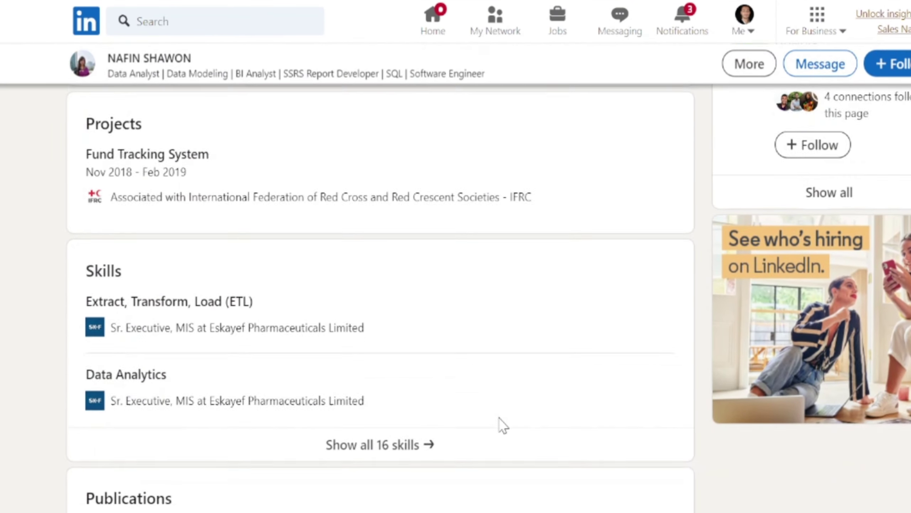
Review the data analyst's complete skills list with its endorsements again and go back to the main profile.
scroll(499, 424, "down", 2)
left_click(405, 393)
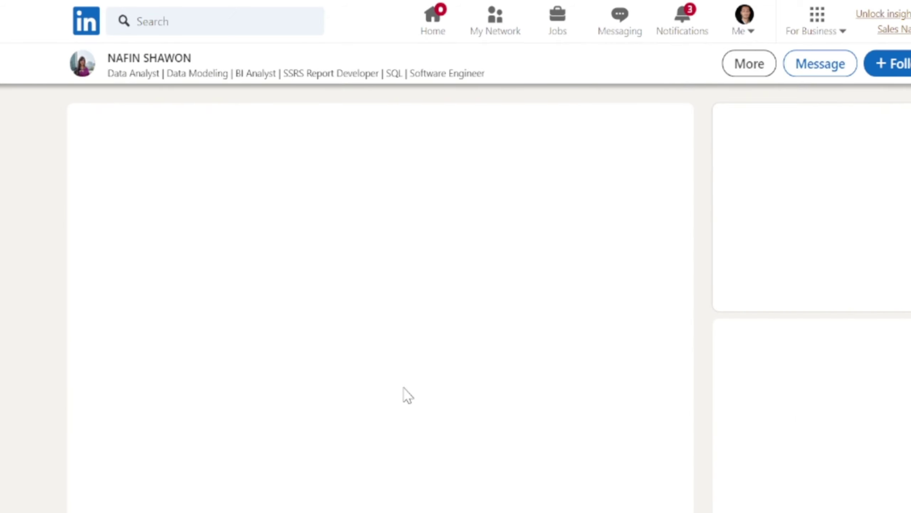
scroll(408, 395, "down", 5)
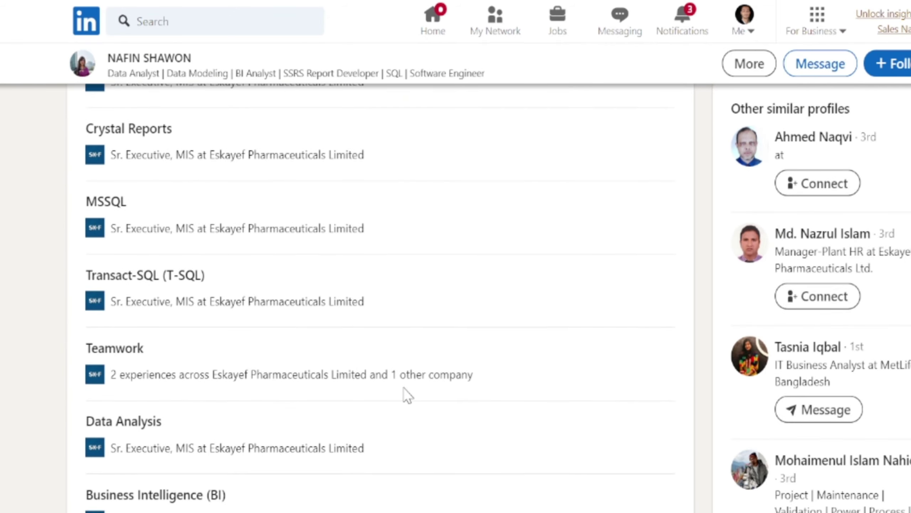
scroll(408, 395, "down", 10)
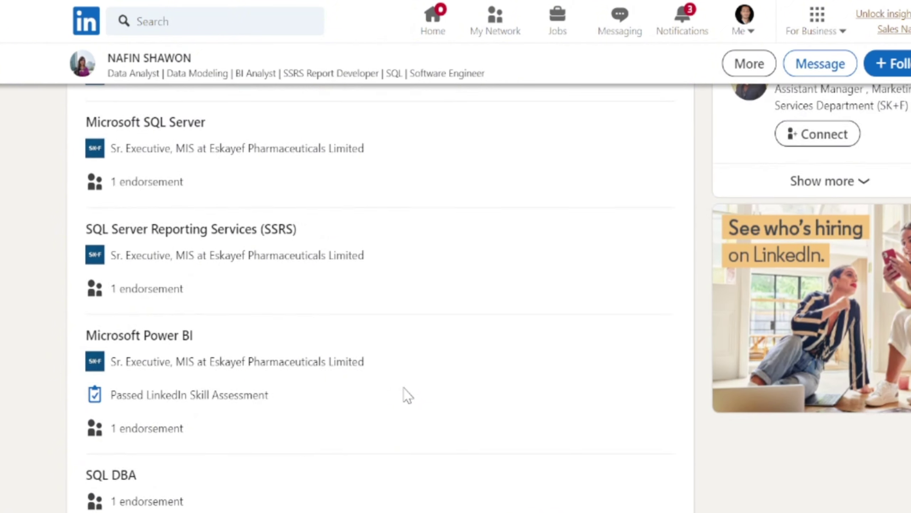
scroll(407, 395, "down", 7)
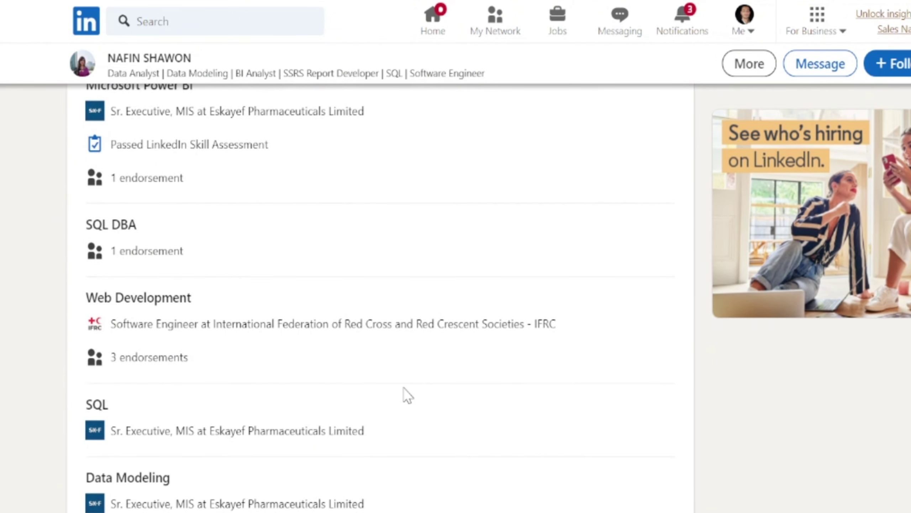
scroll(406, 395, "down", 5)
scroll(403, 388, "up", 20)
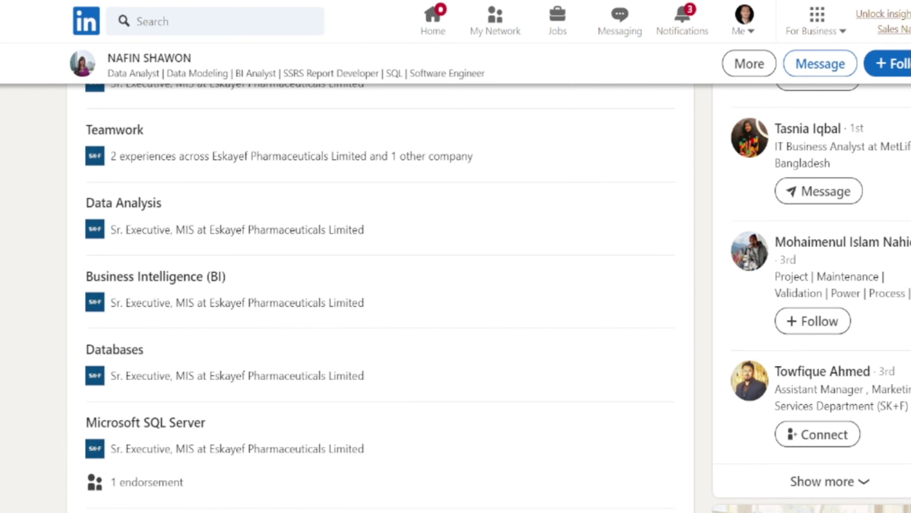
scroll(276, 297, "down", 10)
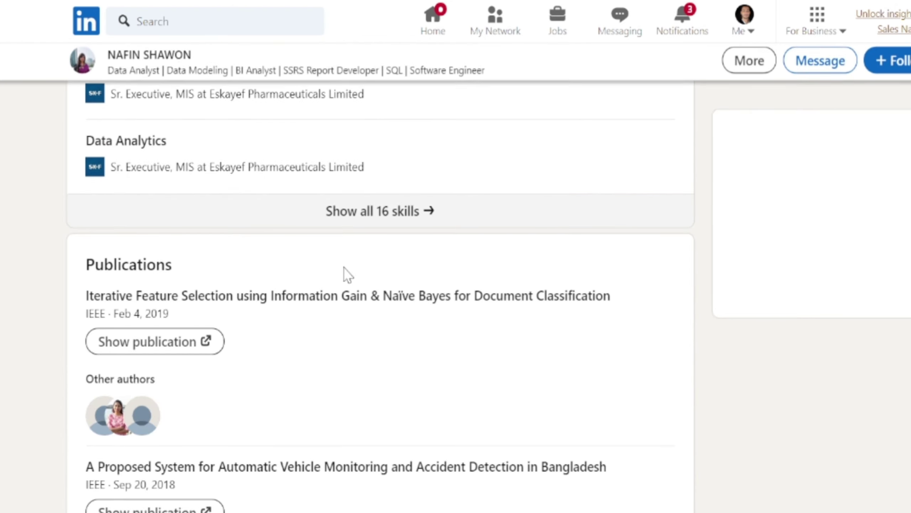
Examine the job entries in the data analyst's Experience section, highlighting the section heading.
scroll(348, 274, "down", 5)
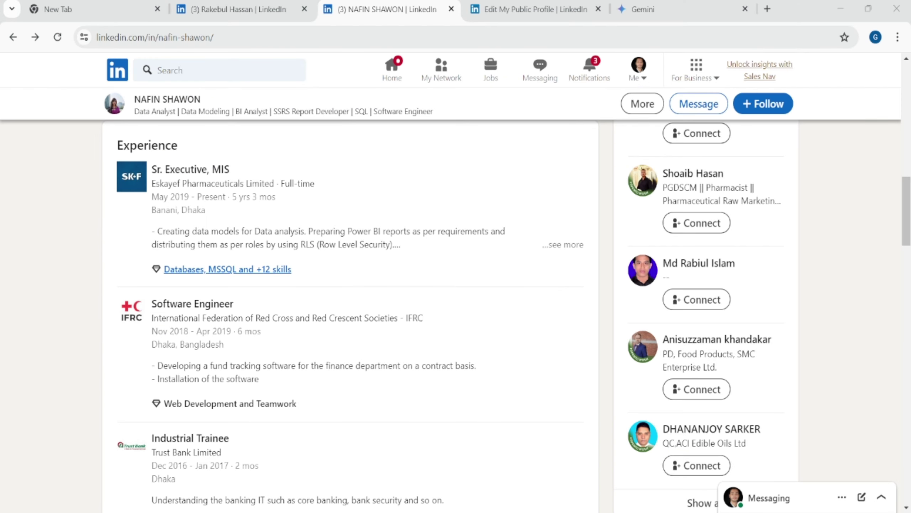
scroll(180, 269, "up", 1)
scroll(180, 268, "up", 1)
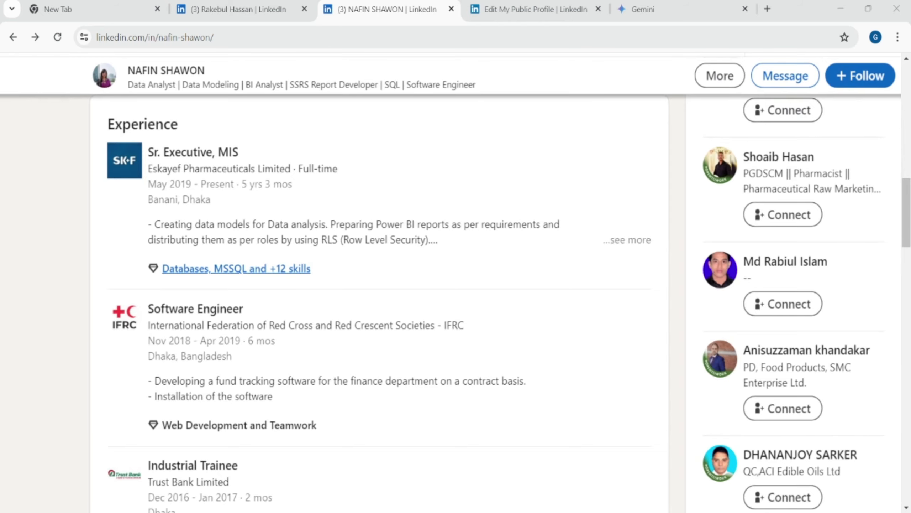
scroll(170, 278, "up", 1)
scroll(176, 270, "up", 2)
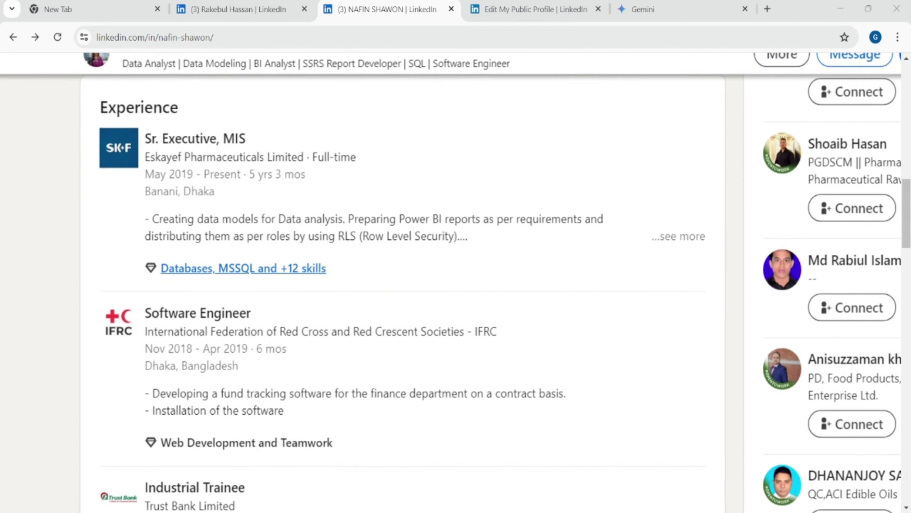
scroll(179, 274, "up", 2)
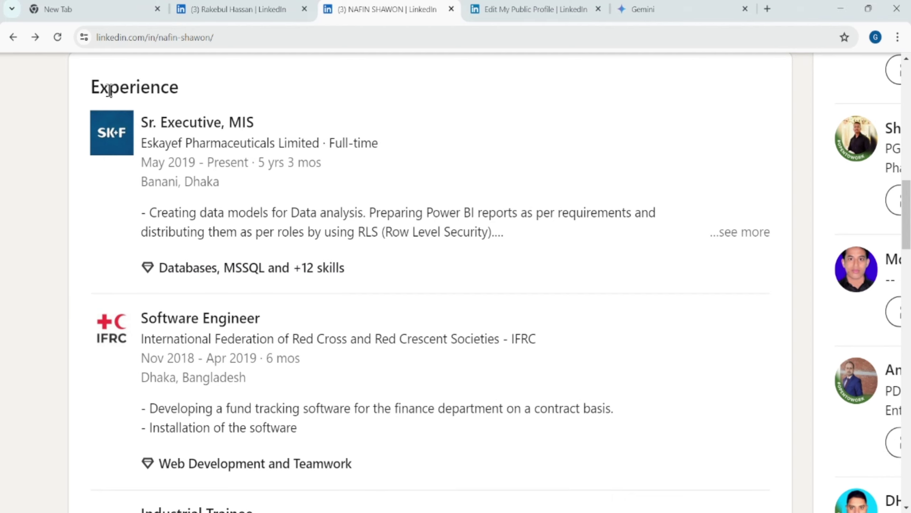
left_click_drag(91, 86, 211, 99)
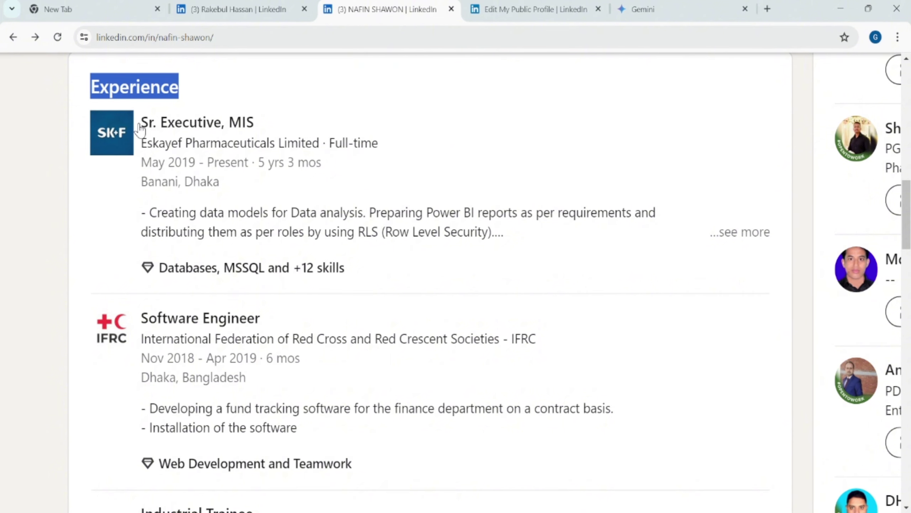
left_click_drag(141, 123, 276, 118)
left_click_drag(275, 118, 183, 132)
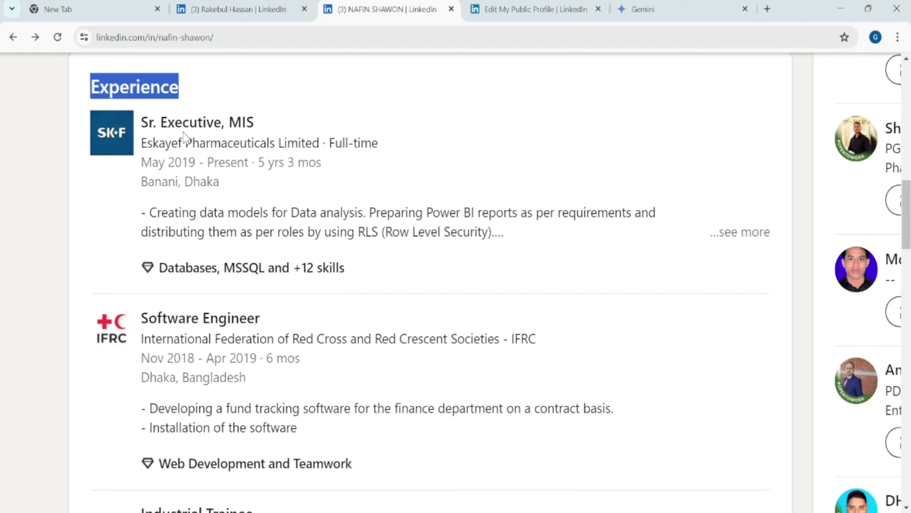